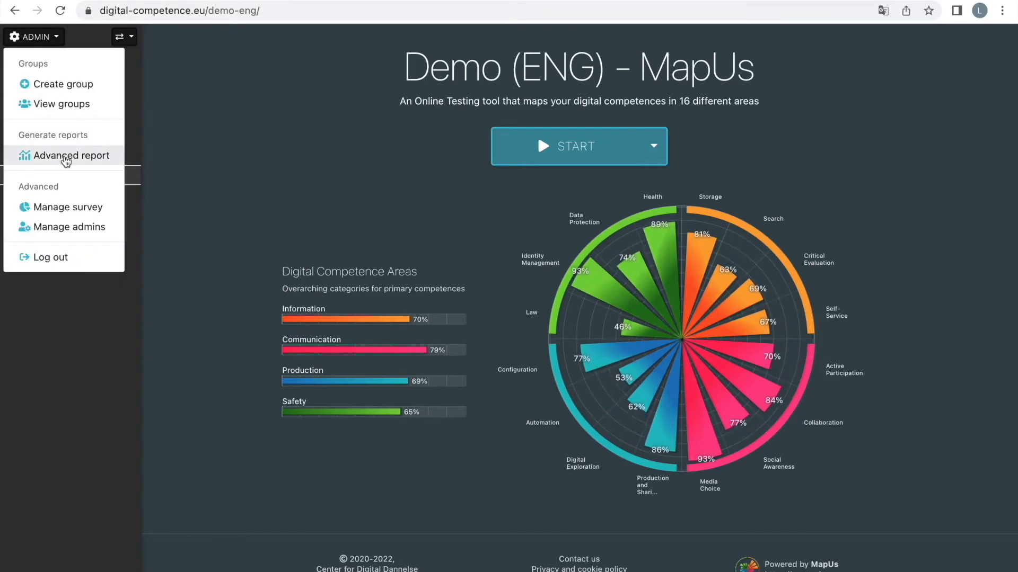
Open the advanced report builder and look over the preview of the default report.
left_click(65, 158)
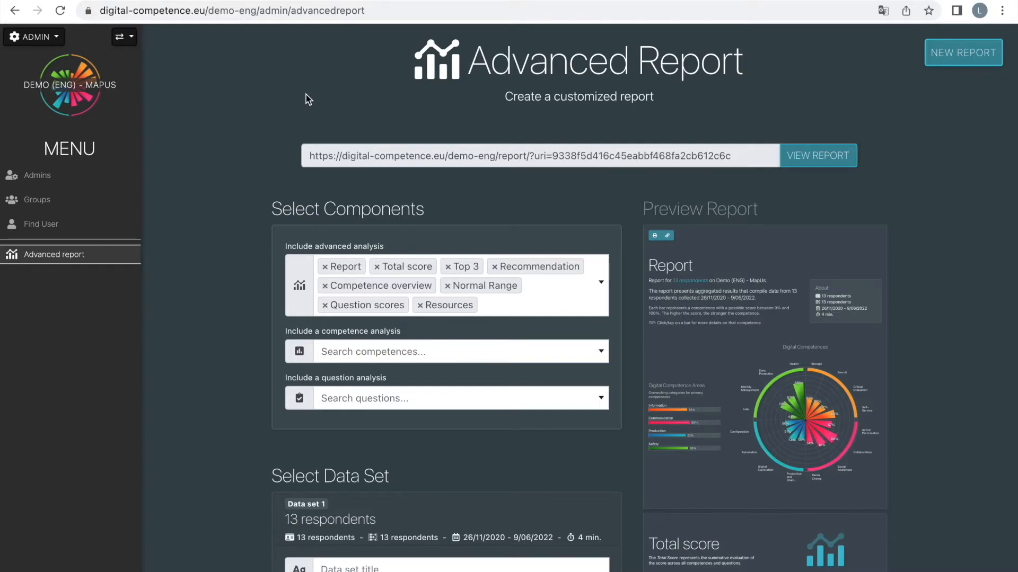
scroll(307, 94, "down", 1)
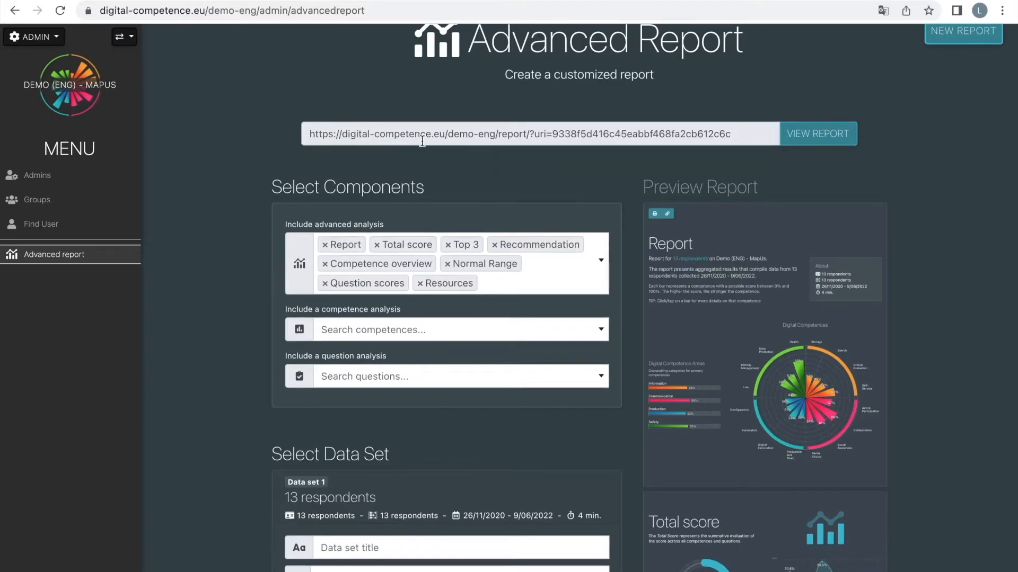
left_click(811, 135)
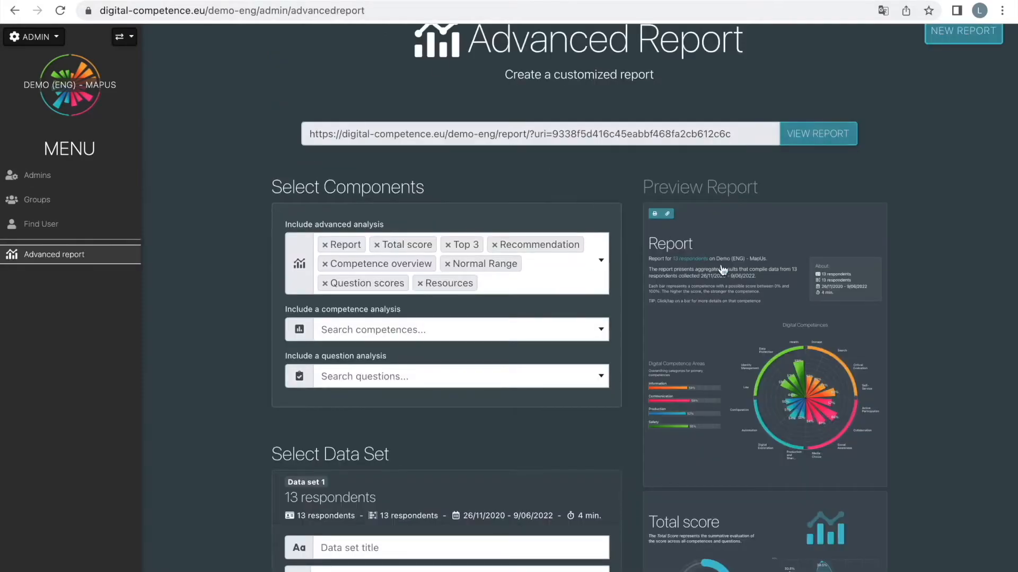
scroll(740, 282, "down", 3)
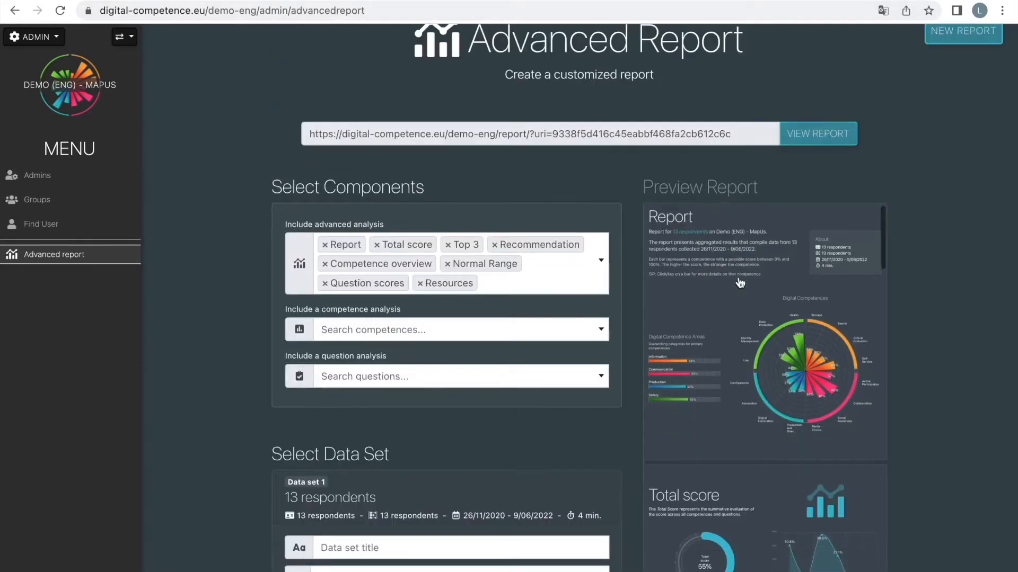
scroll(739, 282, "up", 1)
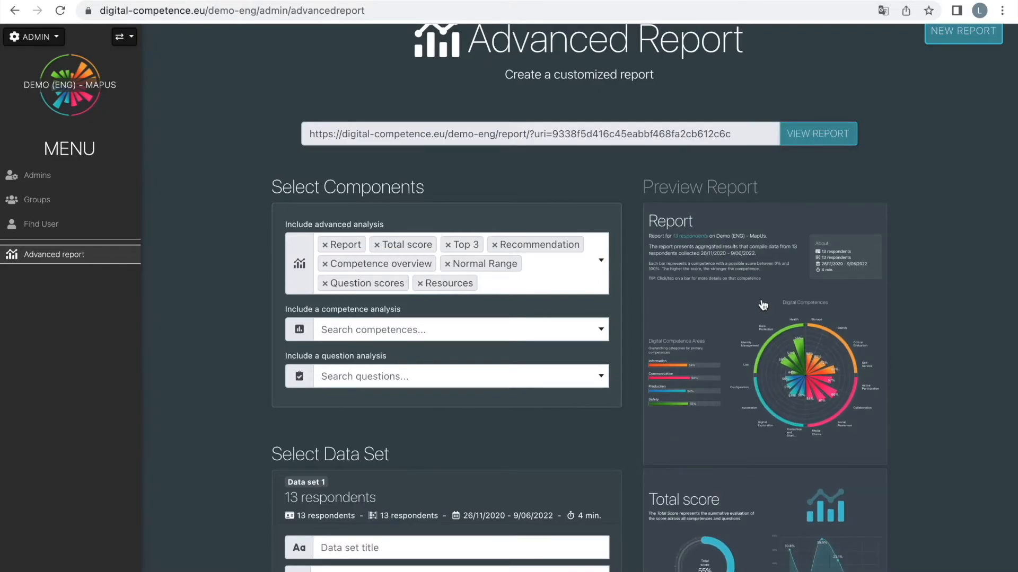
Remove the Resources and Question scores components from the advanced analysis and check the report preview.
left_click(420, 284)
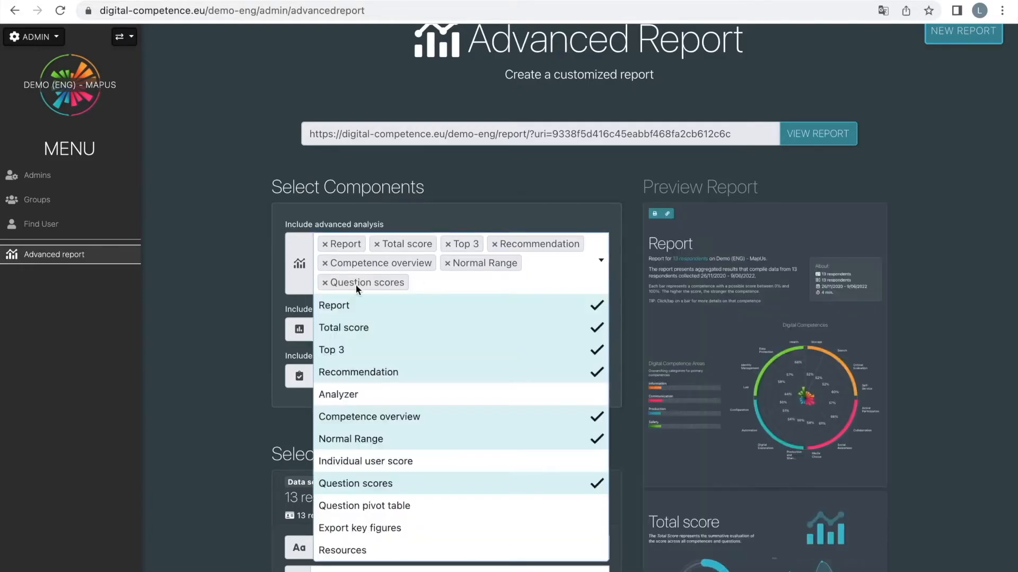
left_click(323, 282)
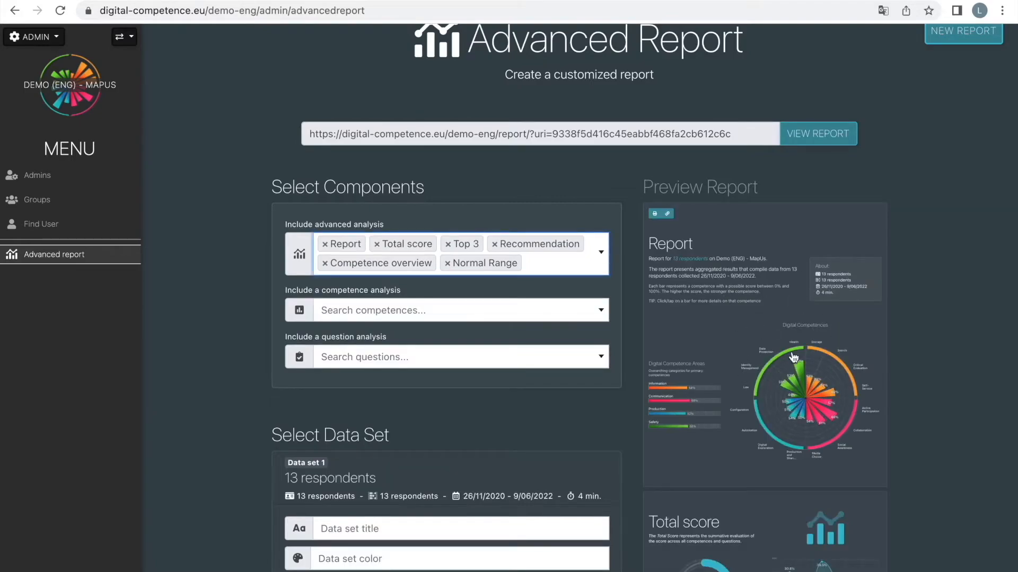
scroll(793, 357, "down", 4)
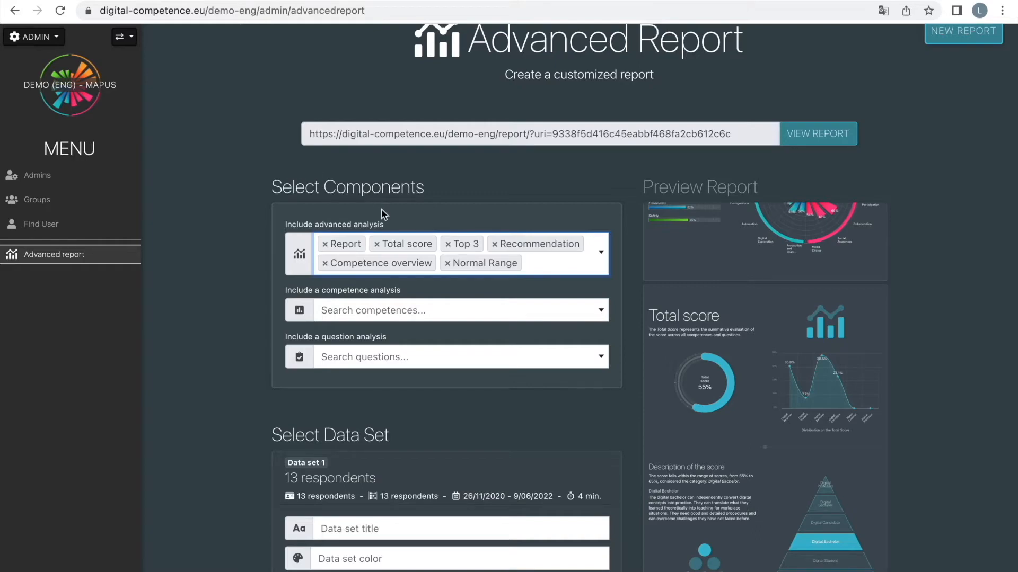
Add Analyzer and Individual user score to the advanced analysis and remove Normal Range.
left_click(601, 252)
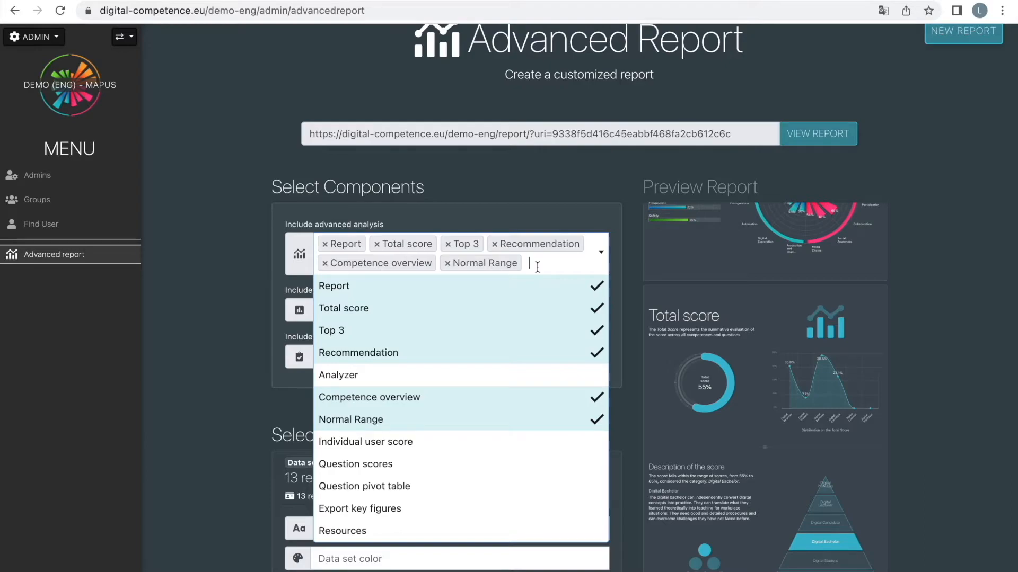
left_click(444, 376)
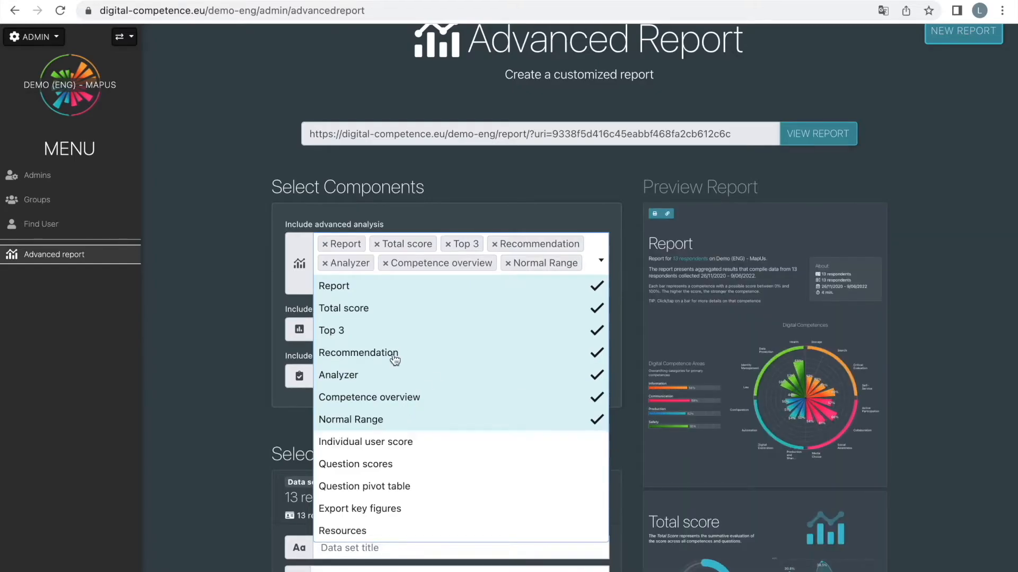
left_click(416, 421)
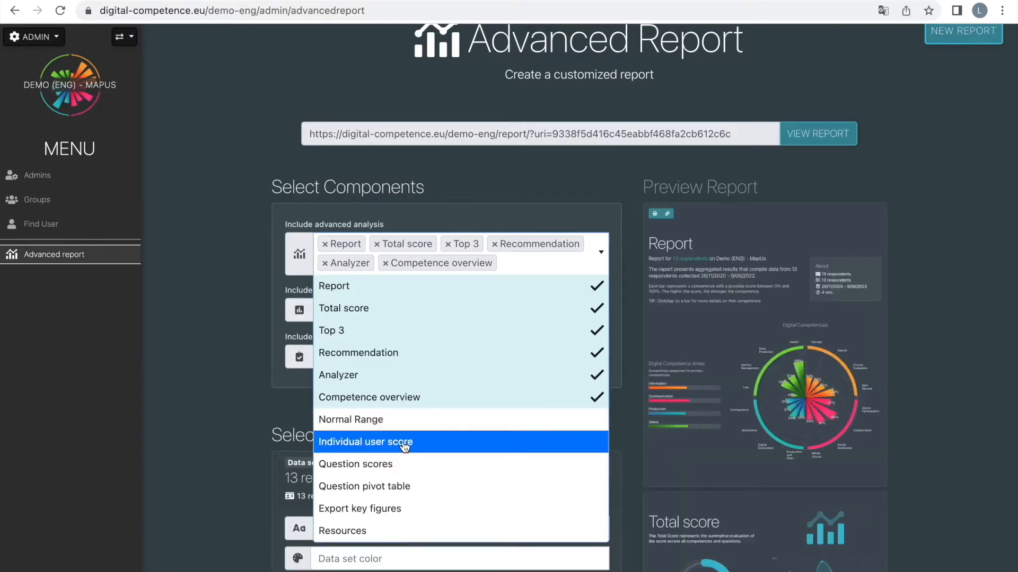
left_click(404, 447)
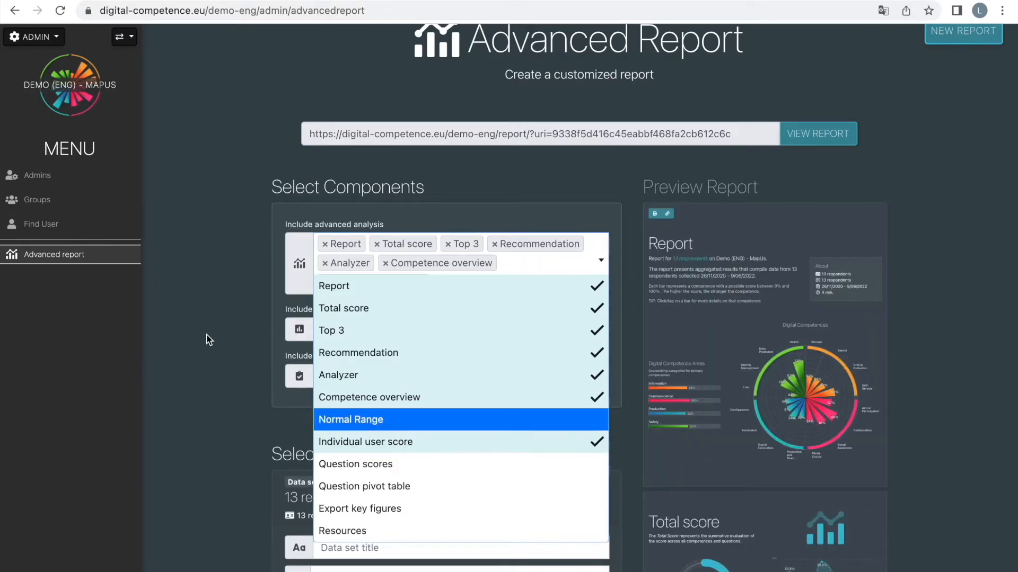
left_click(204, 338)
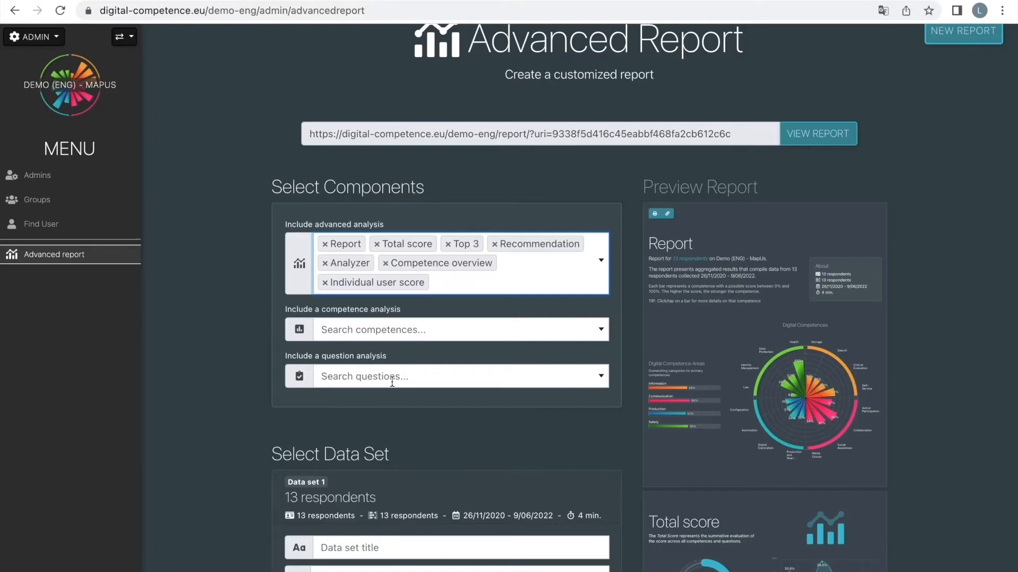
Include the Storage and Information competences in the report's competence analysis.
left_click(575, 329)
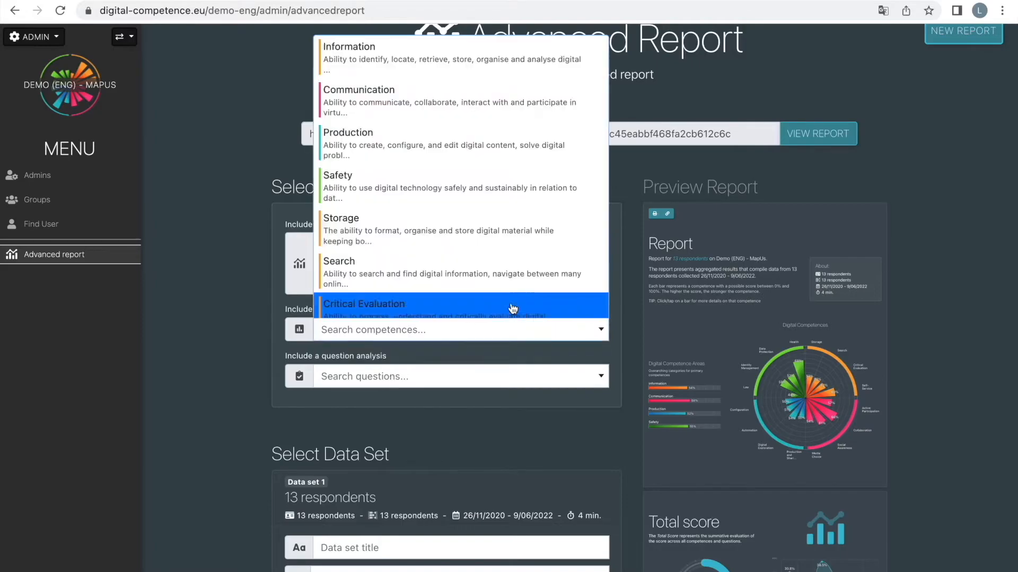
left_click(460, 224)
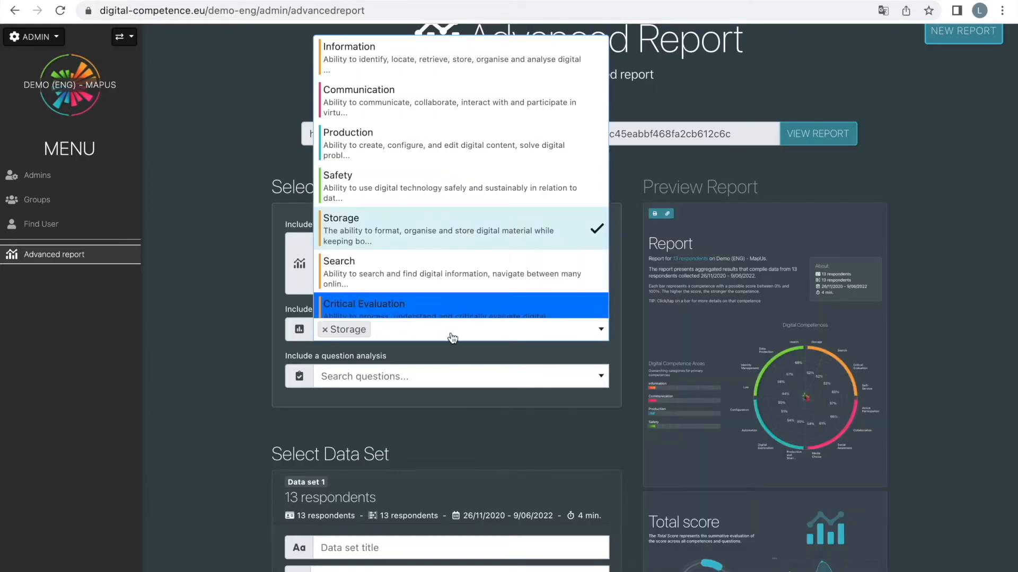
left_click(447, 56)
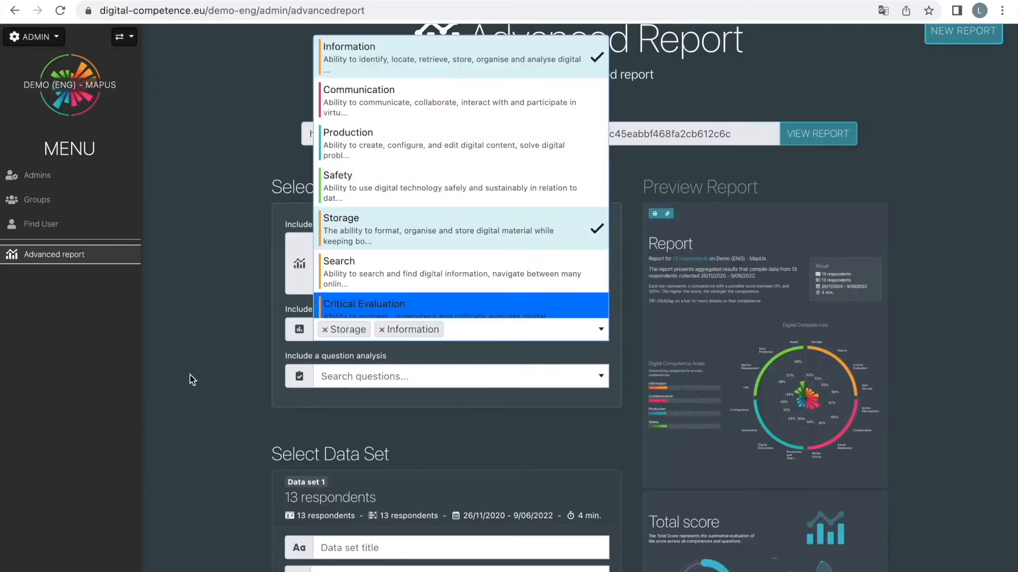
left_click(190, 375)
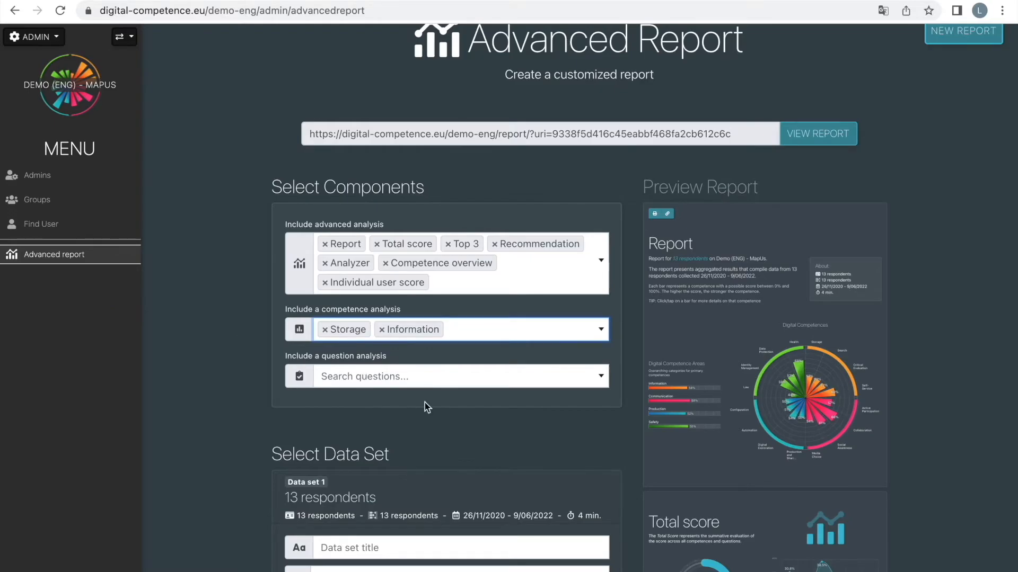
Include the Choice of Storage question in the report's question analysis.
left_click(607, 384)
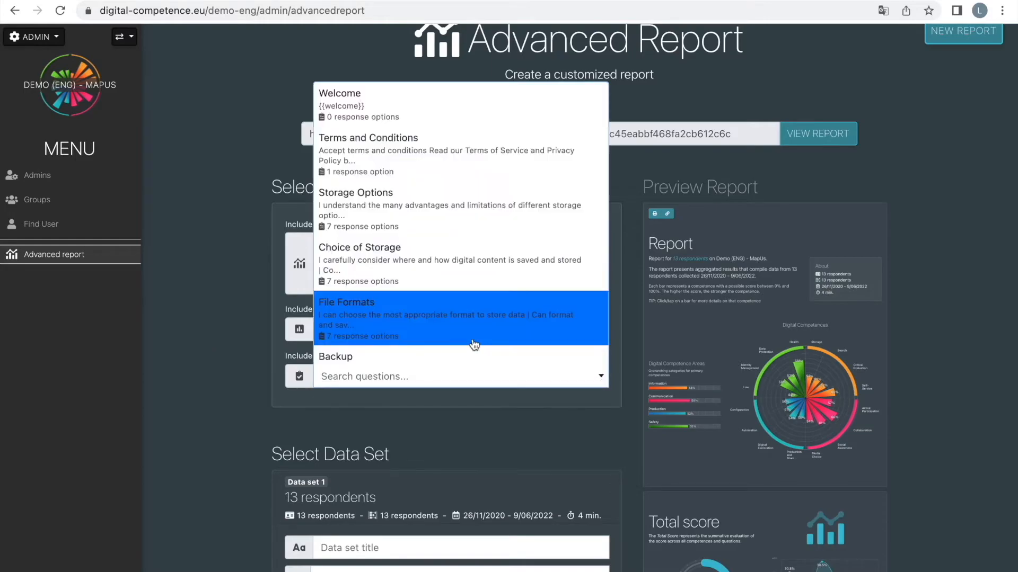
left_click(435, 272)
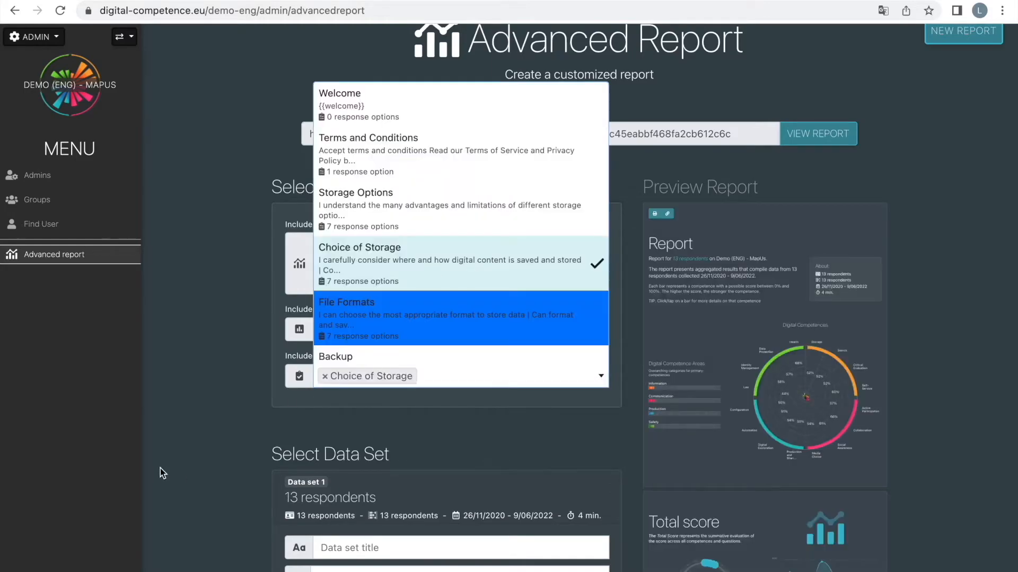
left_click(201, 417)
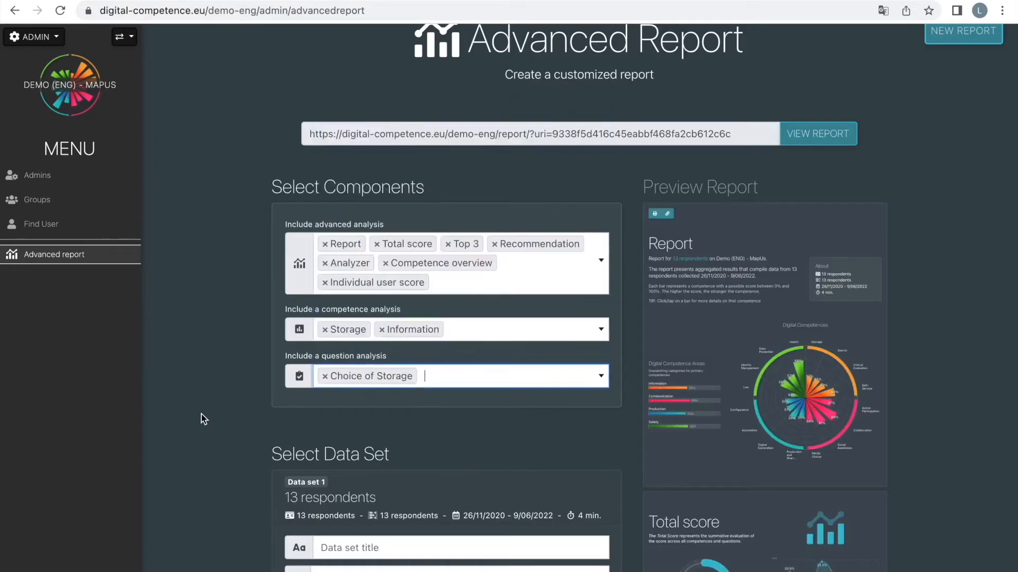
Title the first data set "Demo group 1".
scroll(202, 419, "down", 3)
scroll(201, 419, "down", 3)
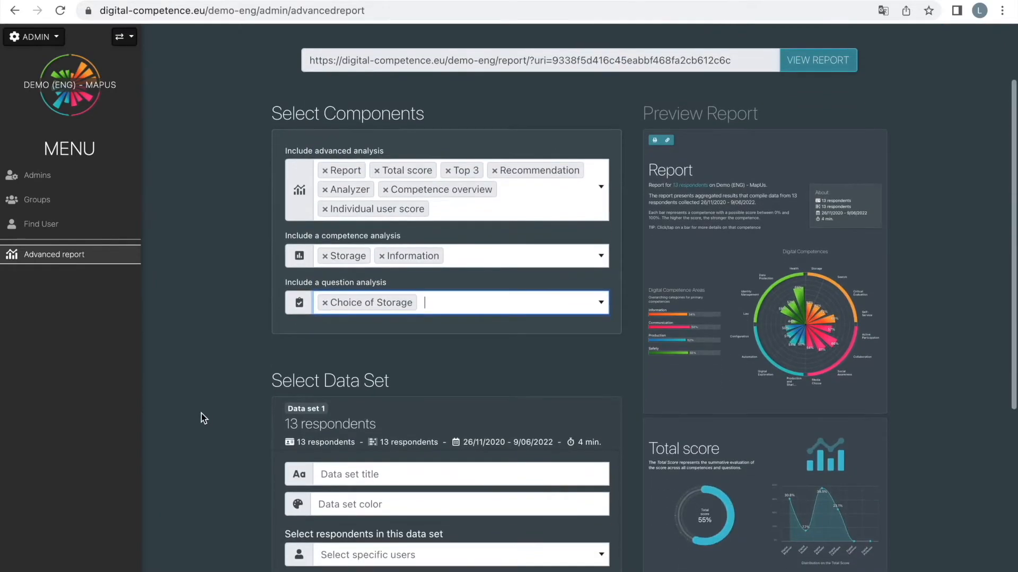
scroll(206, 405, "down", 2)
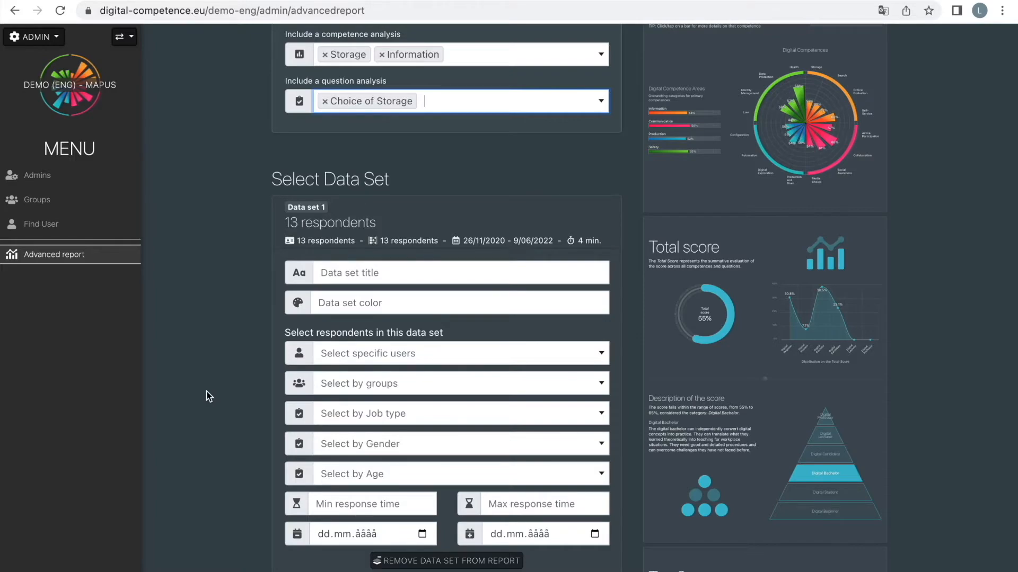
left_click(374, 273)
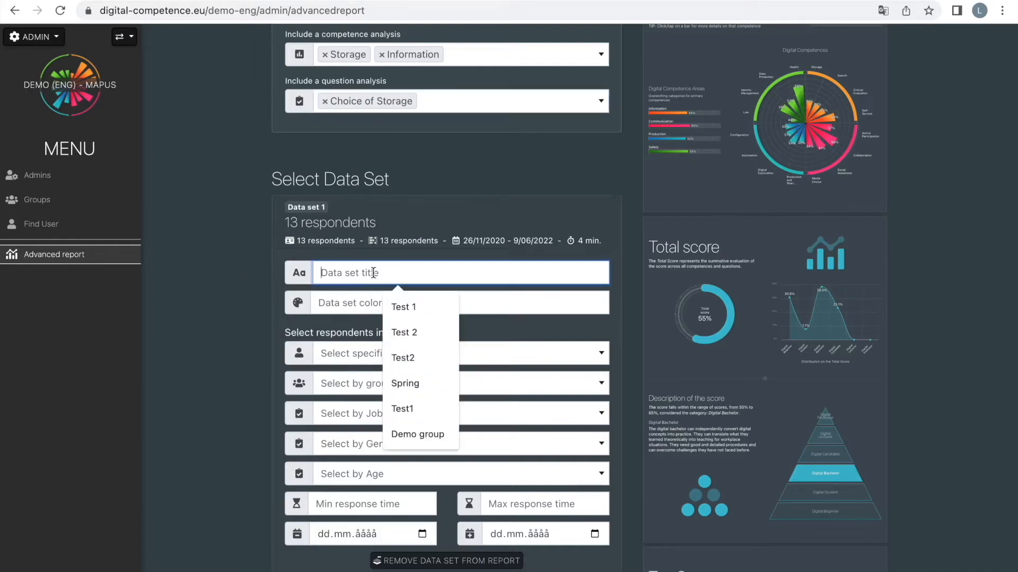
type("Dem")
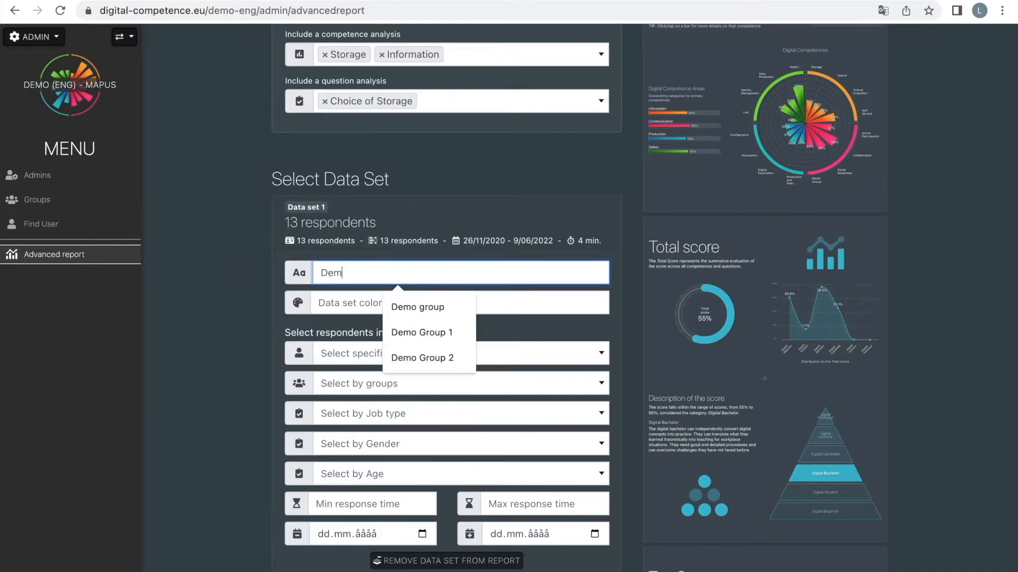
type("o group 1")
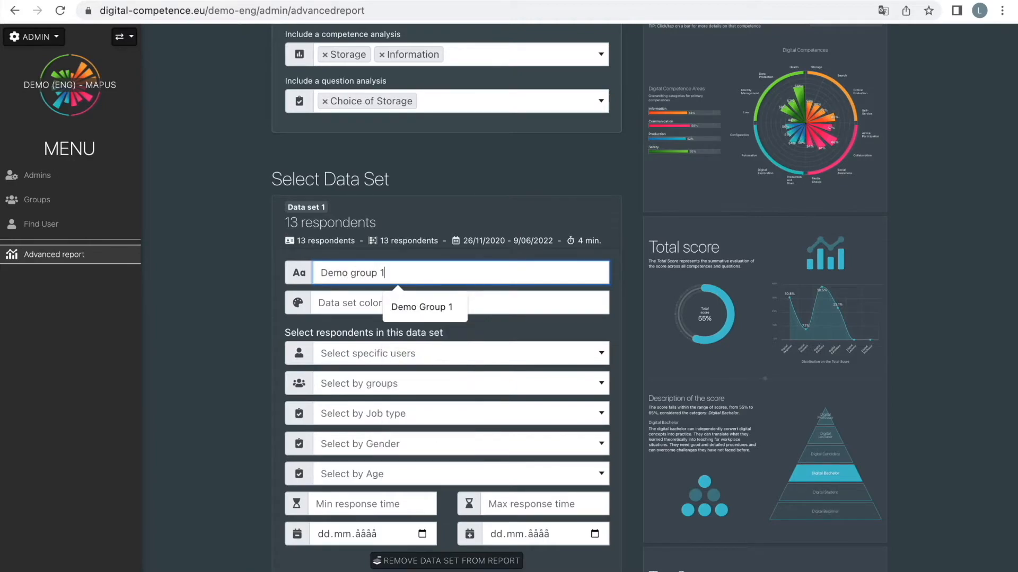
left_click(350, 299)
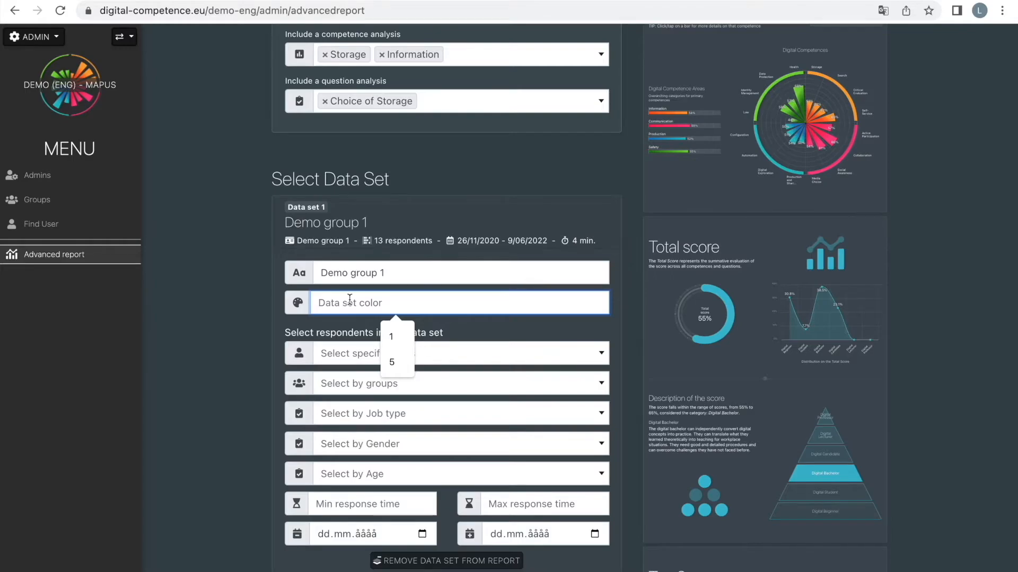
Limit the respondents in the first data set to the Management (Spring) TEST group.
left_click(348, 353)
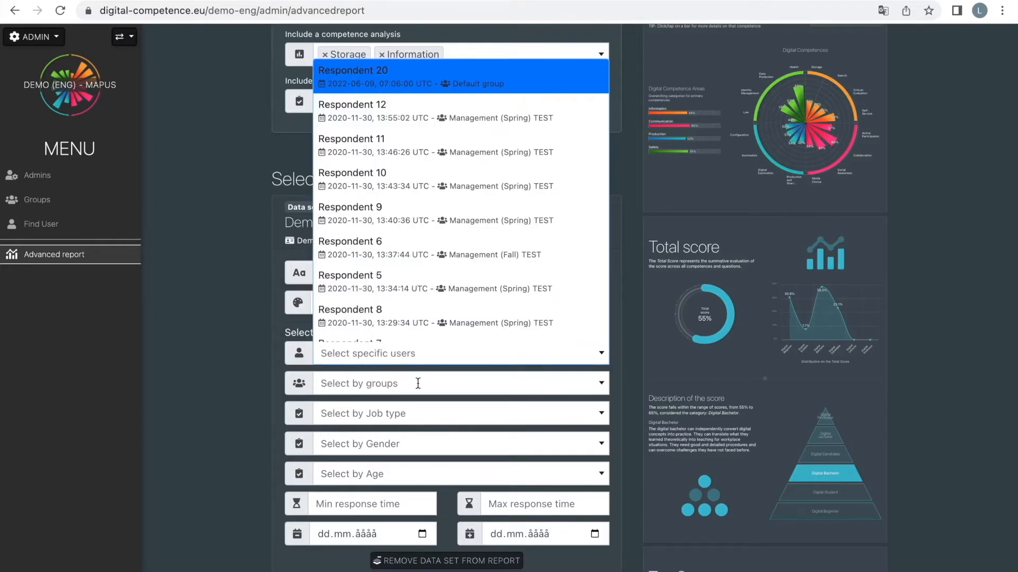
left_click(549, 394)
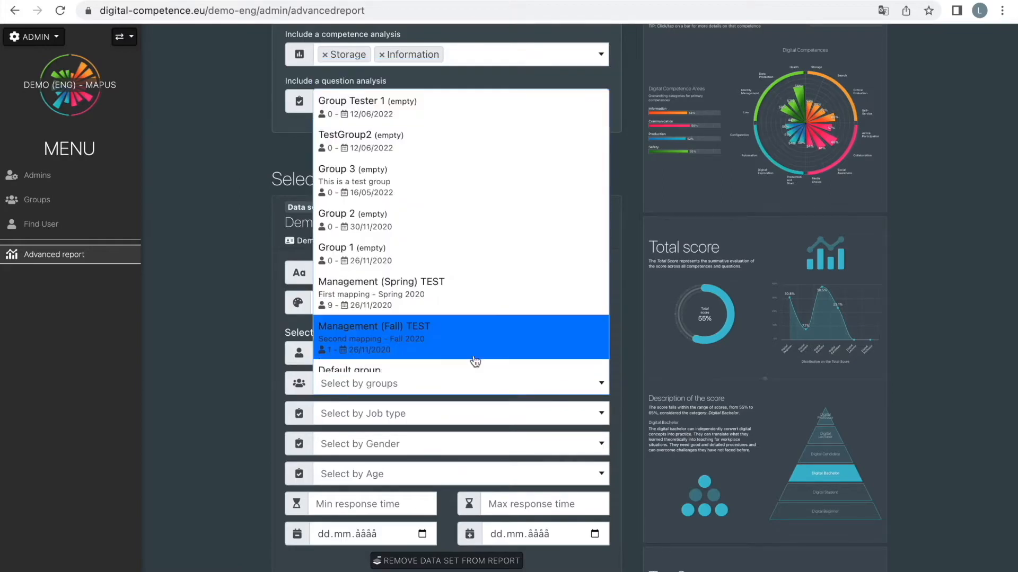
left_click(417, 300)
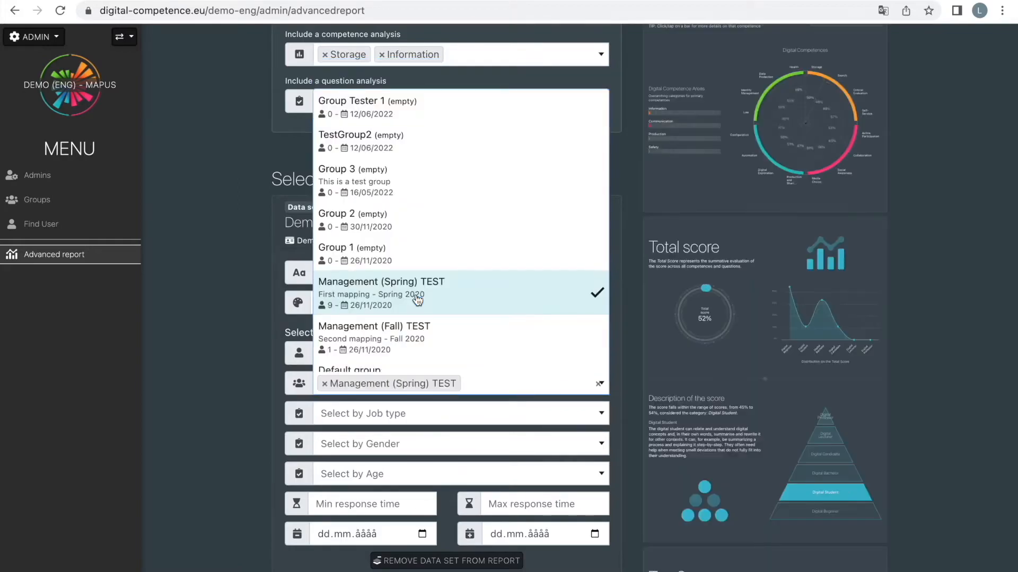
left_click(230, 376)
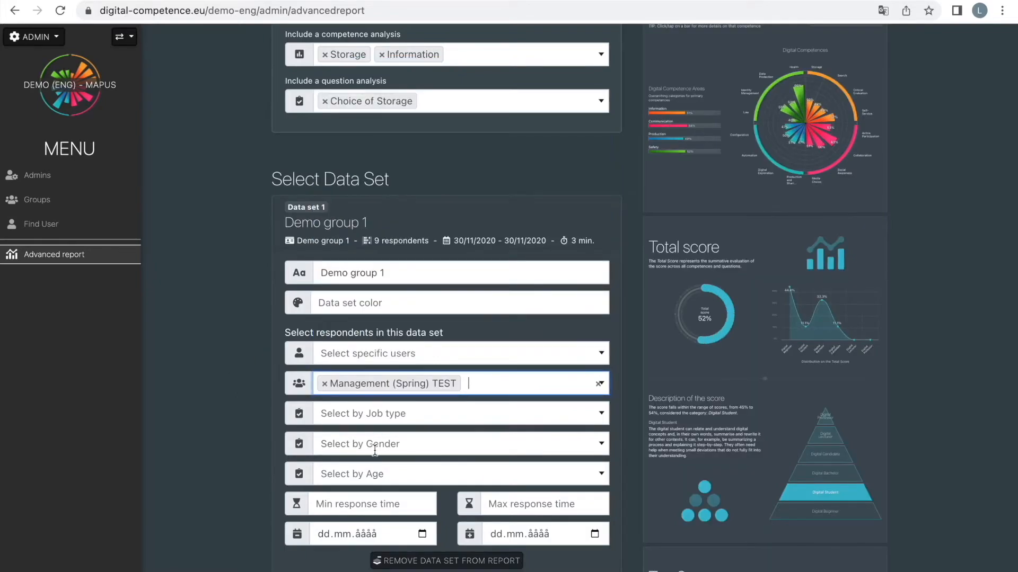
scroll(375, 450, "down", 1)
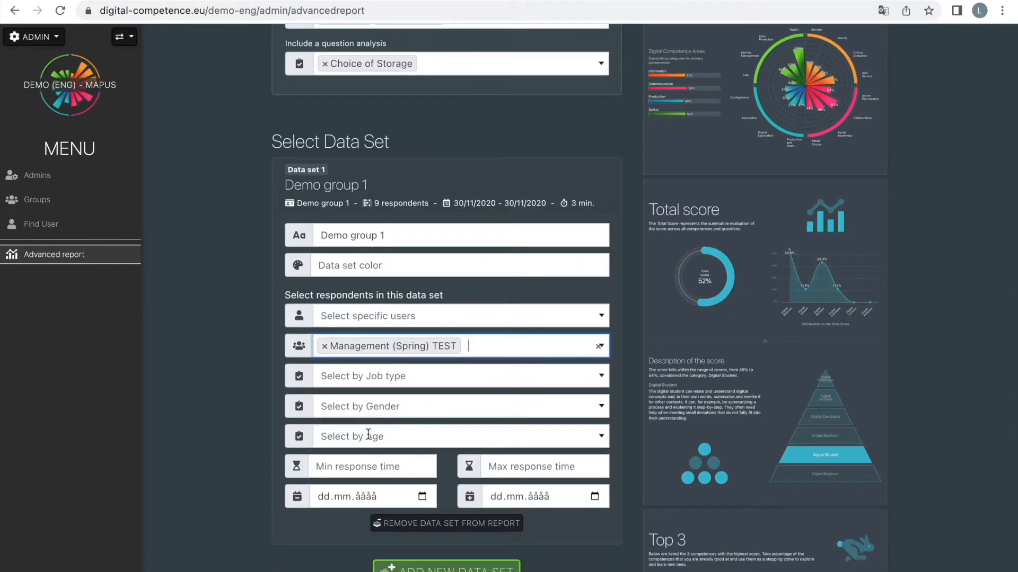
View the full customized report, switching once to the report builder and back.
mouse_move(297, 386)
scroll(927, 291, "up", 5)
scroll(929, 292, "up", 1)
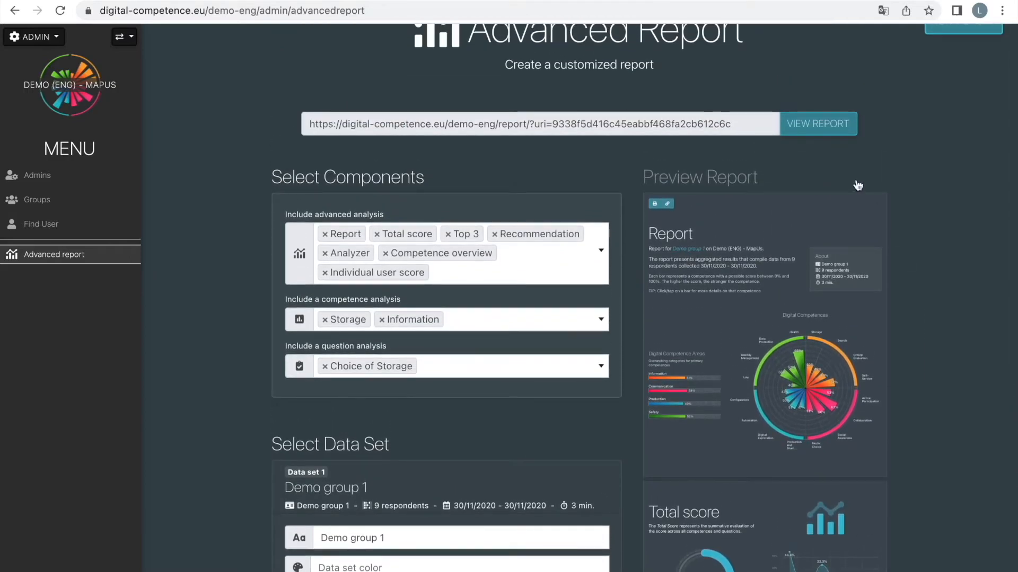
left_click(816, 127)
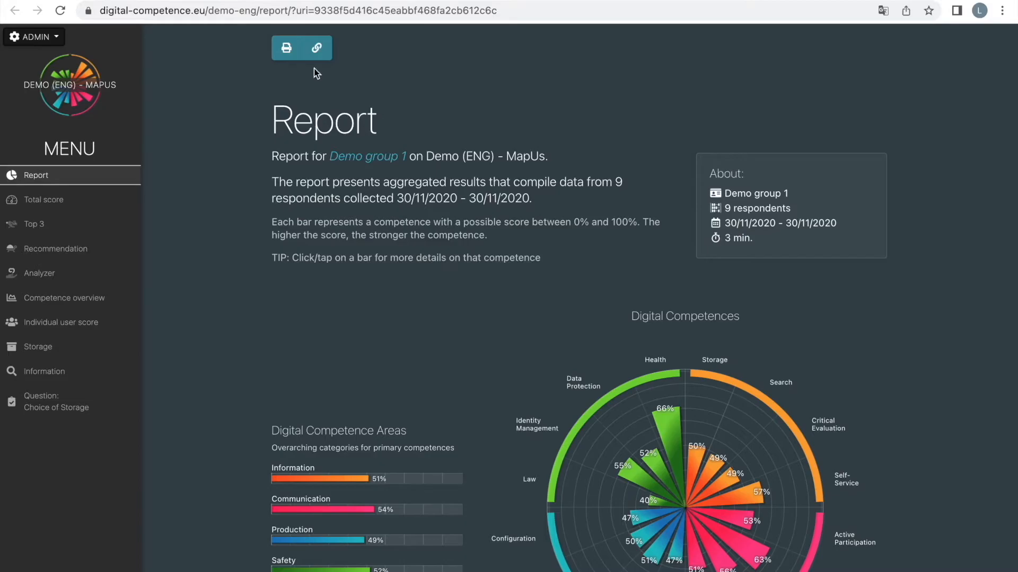
left_click(132, 0)
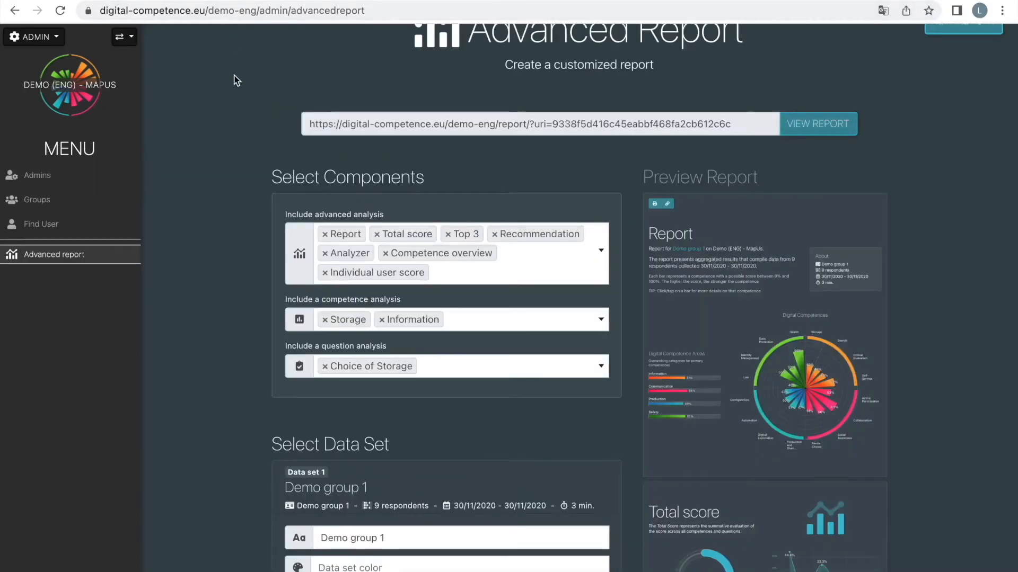
left_click(247, 1)
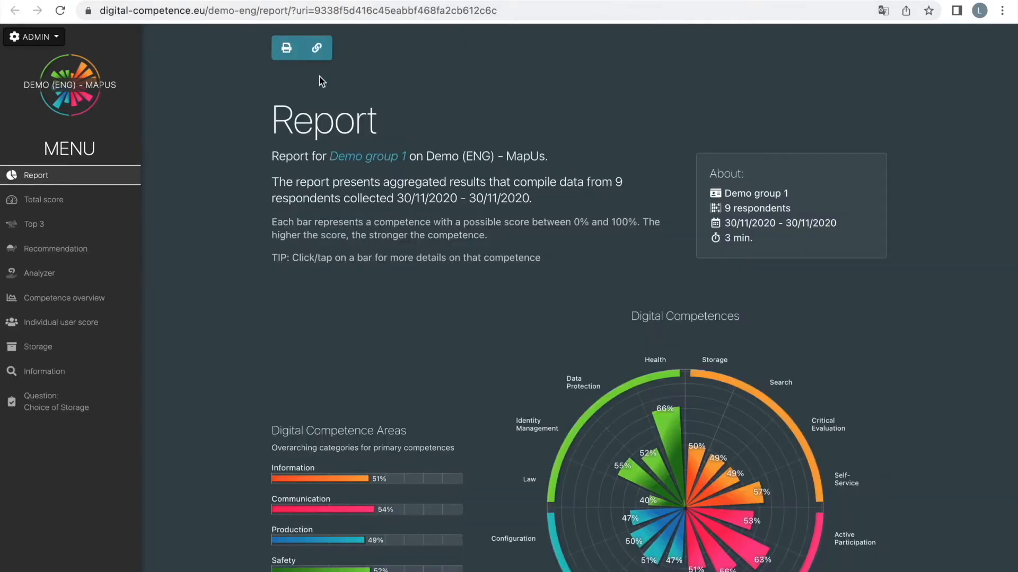
Return to the report builder and add the Terms and Conditions question to the report's question analysis.
left_click(133, 0)
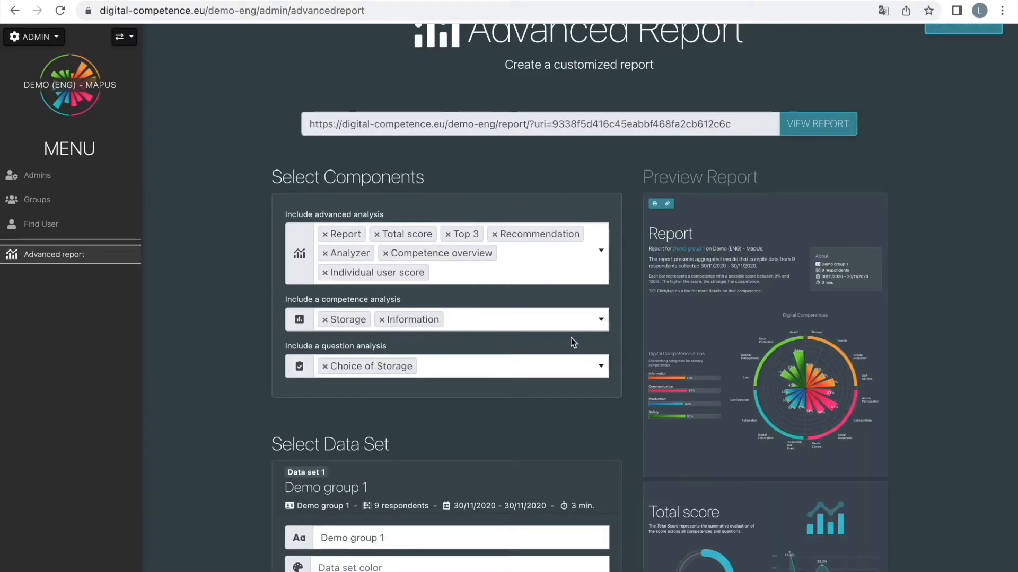
left_click(600, 369)
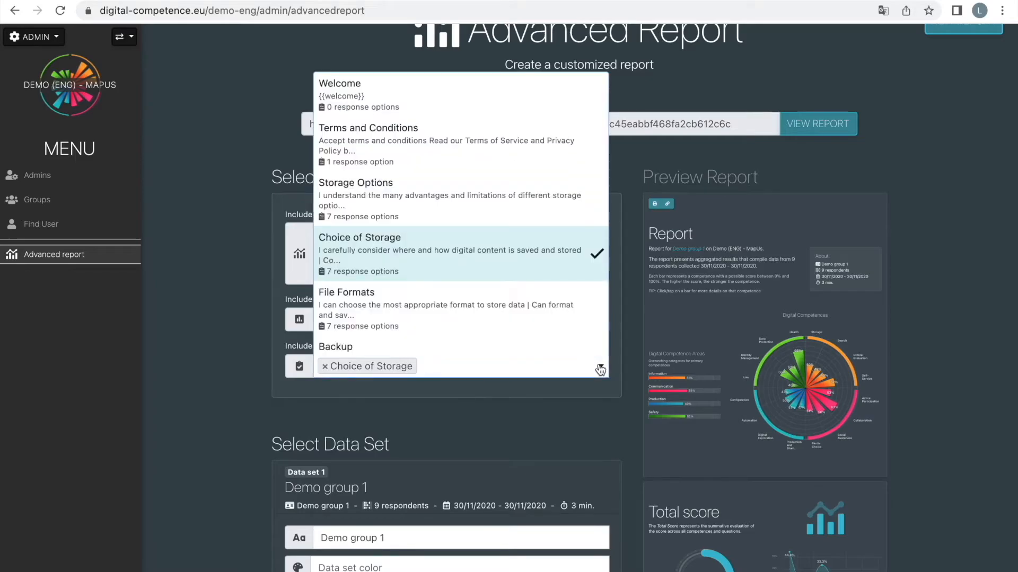
left_click(471, 163)
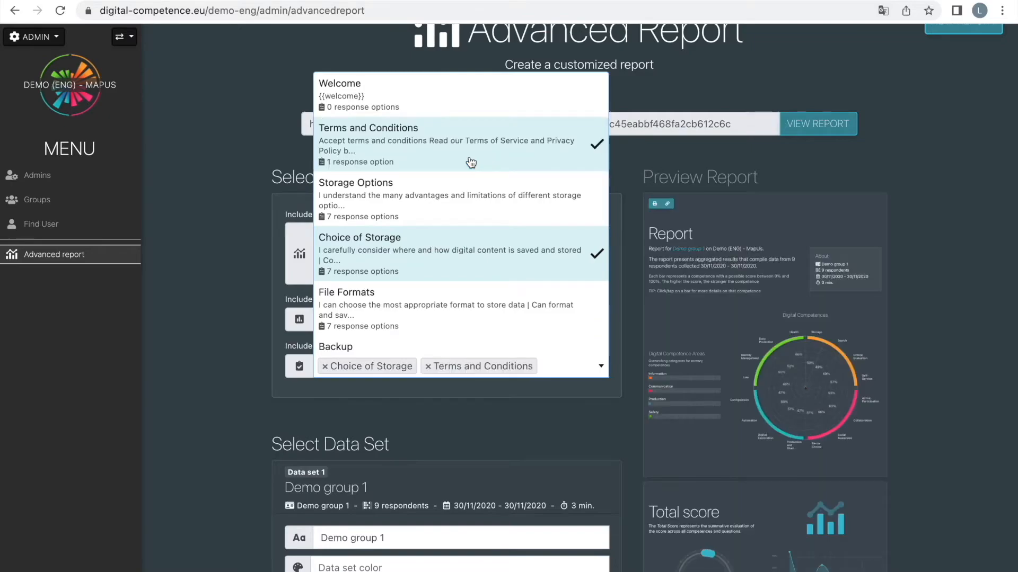
left_click(161, 300)
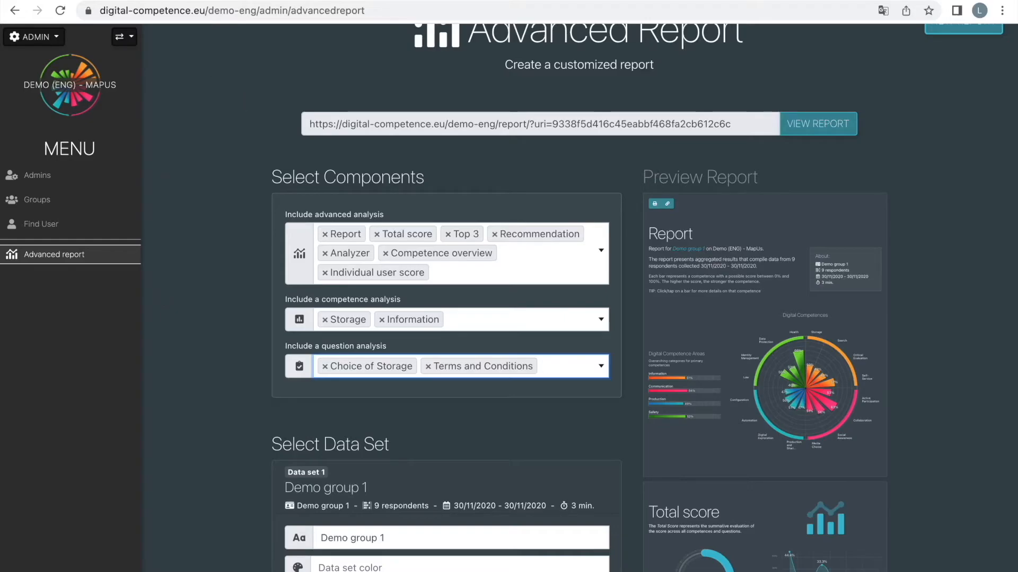
Switch to the open full report and reload it to check the added question.
left_click(269, 1)
left_click(271, 6)
key("Return")
Remove the Terms and Conditions question from the question analysis in the report builder and start a new report.
left_click(428, 365)
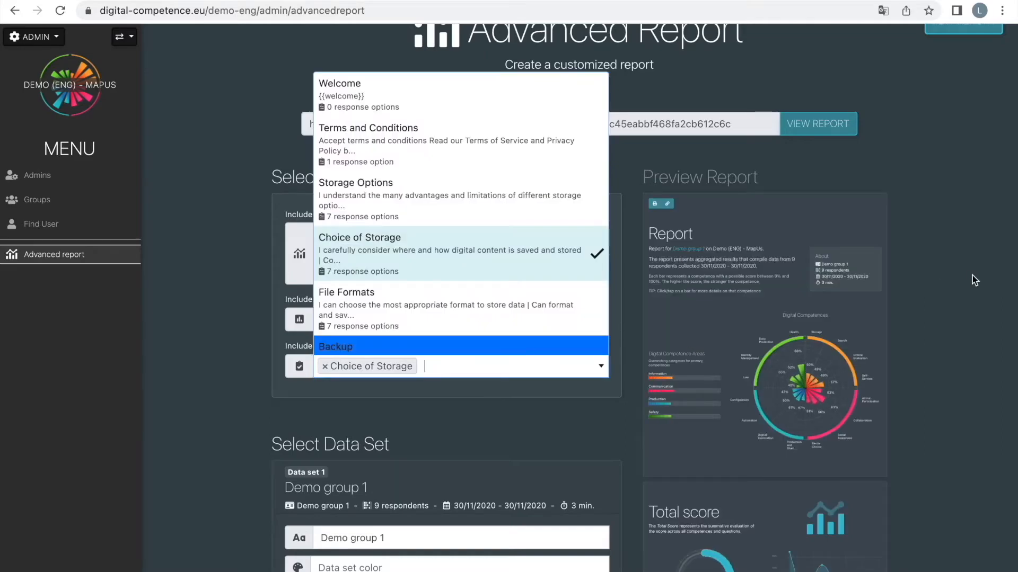
left_click(972, 275)
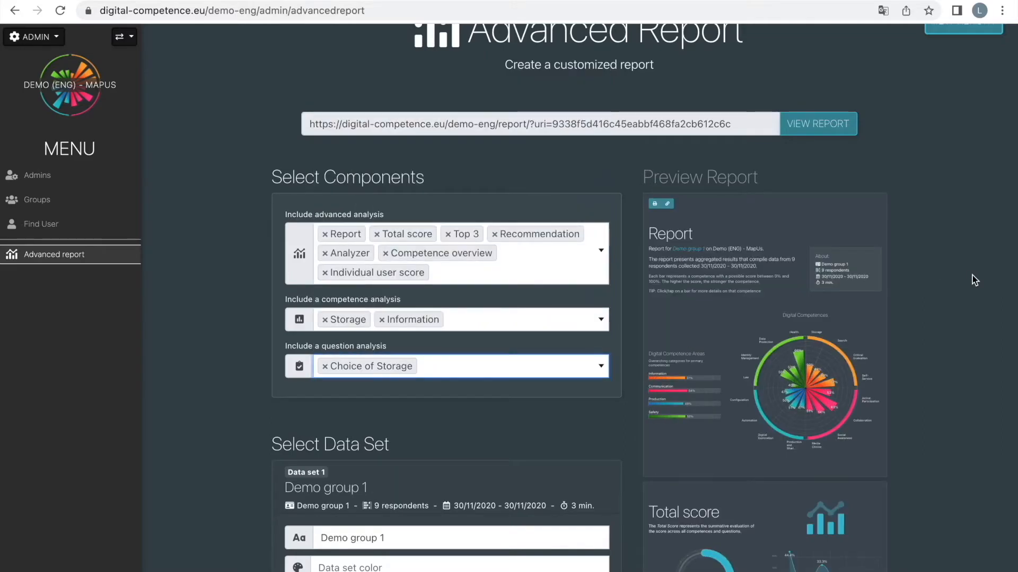
scroll(972, 275, "up", 1)
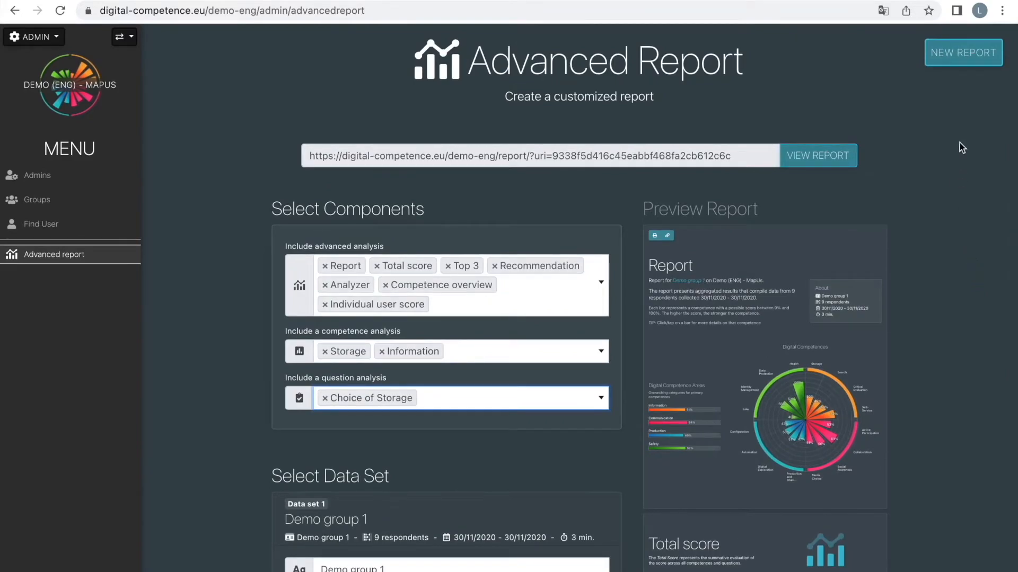
left_click(956, 64)
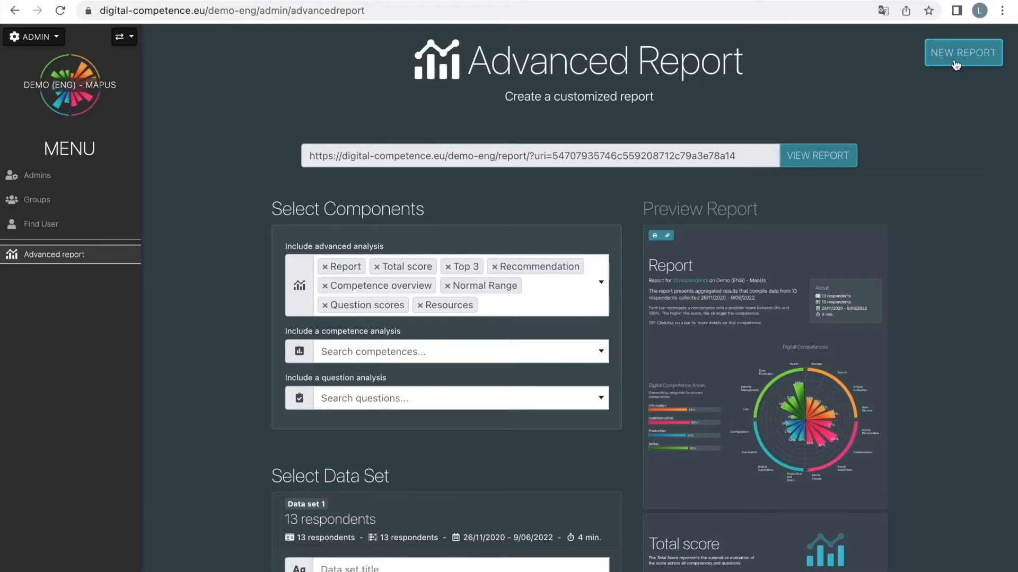
Switch to the open Demo group 1 report and reload it to check the removed question.
mouse_move(329, 1)
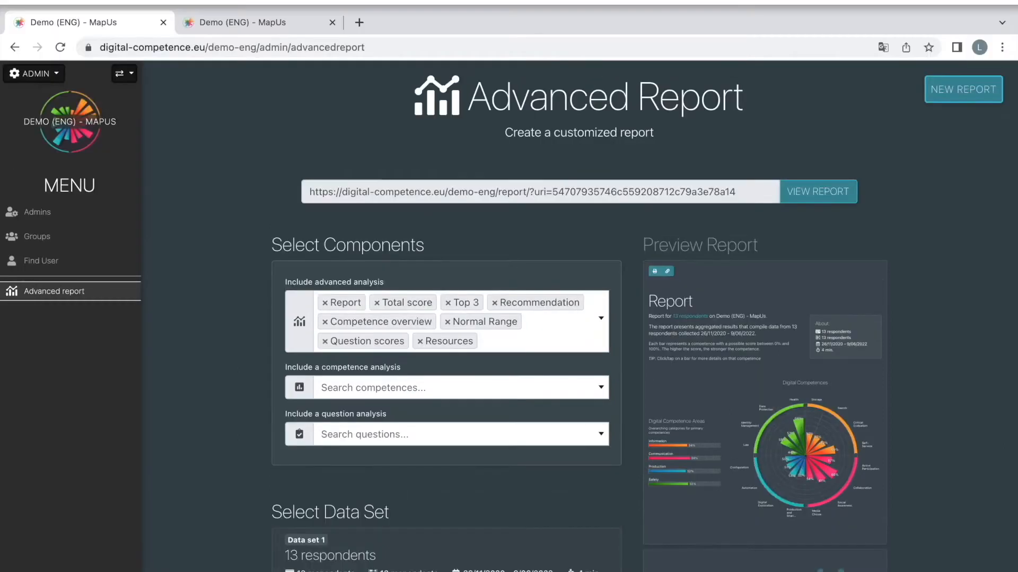
left_click(293, 15)
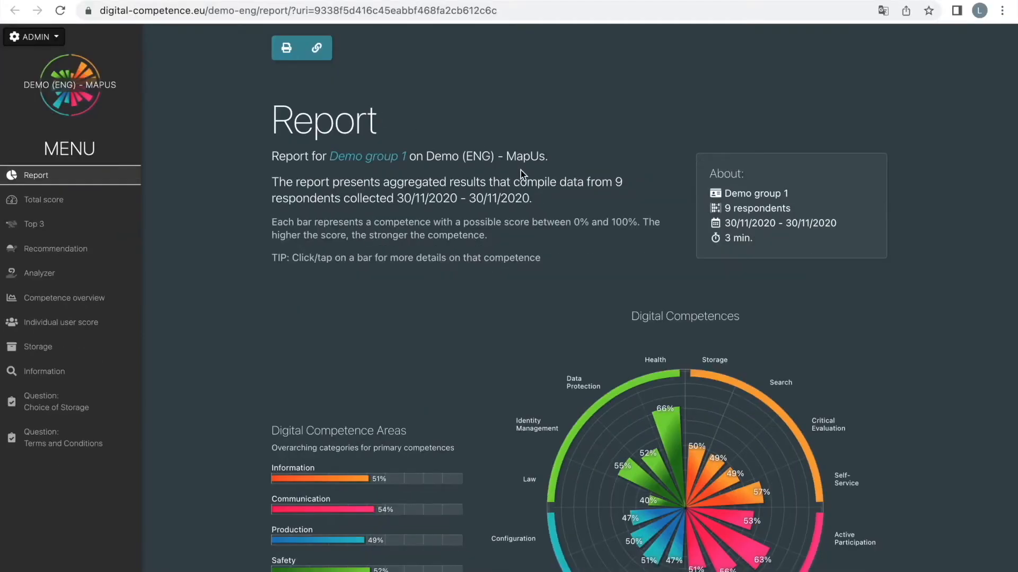
left_click(532, 12)
key("Return")
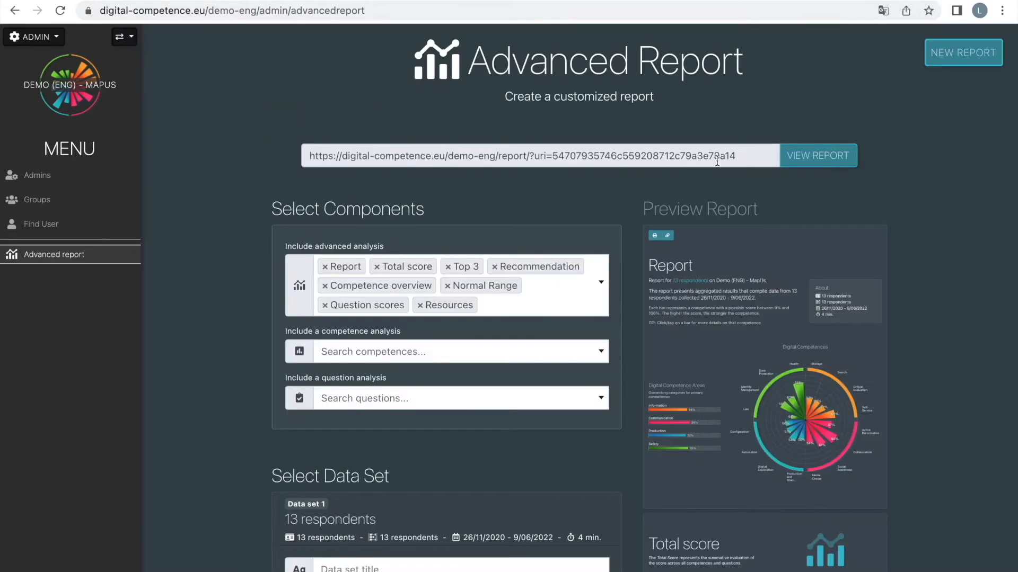
View the newly started report in full, switching once to the report builder and back.
left_click(799, 162)
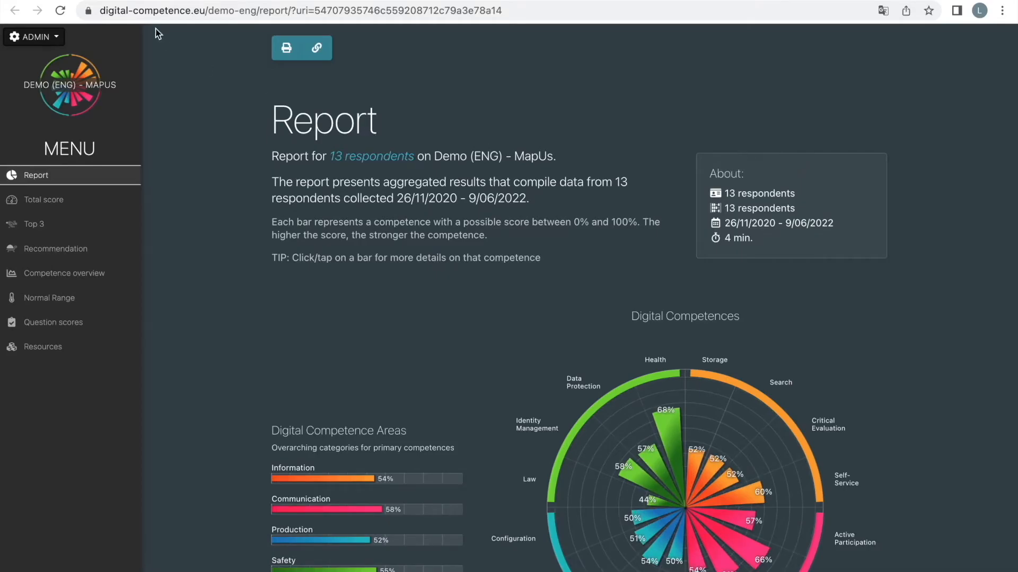
left_click(15, 11)
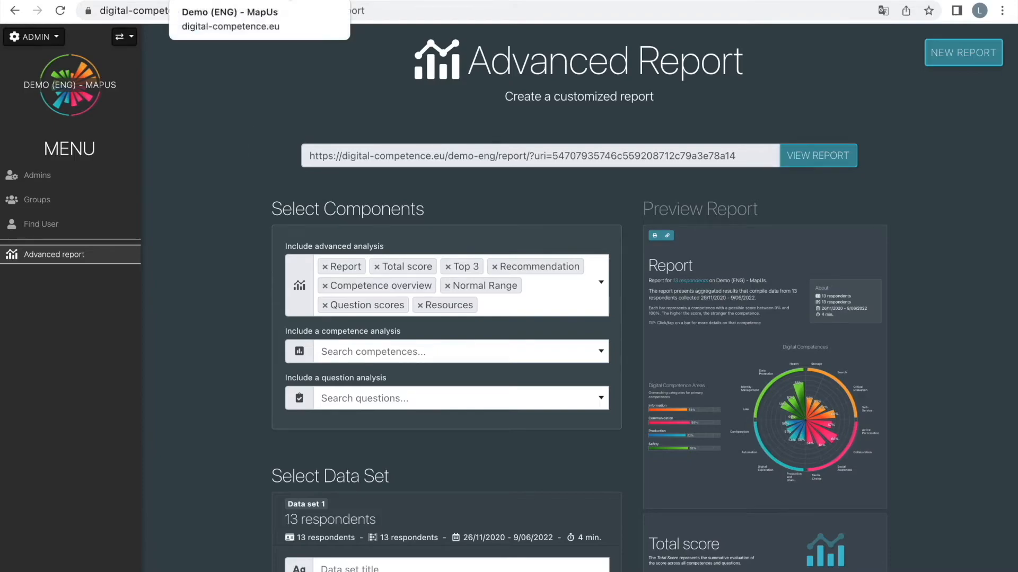
left_click(289, 0)
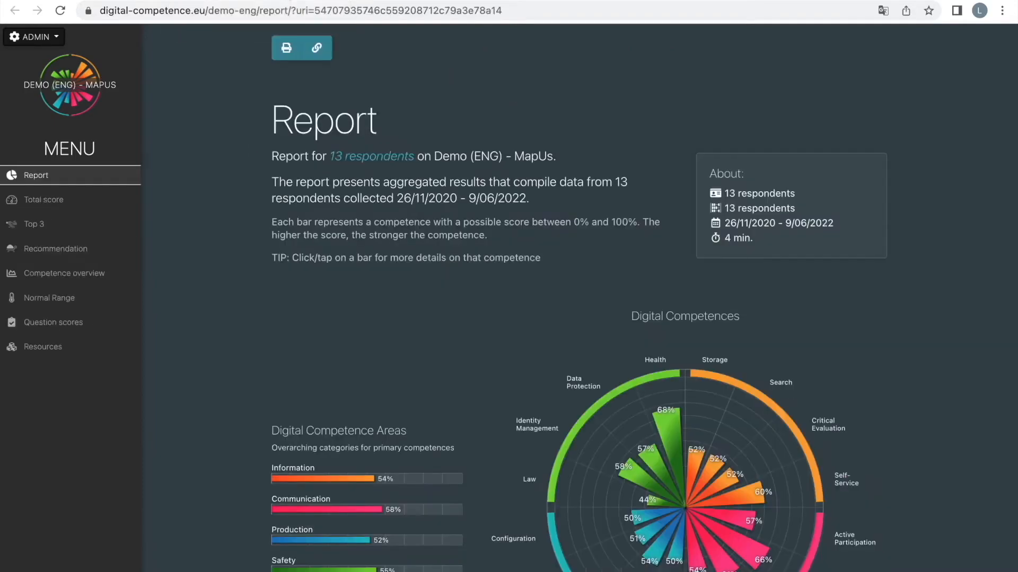
Open the print version of the new report, cancel printing, and look through its sections from the overview to the Competence overview.
left_click(288, 51)
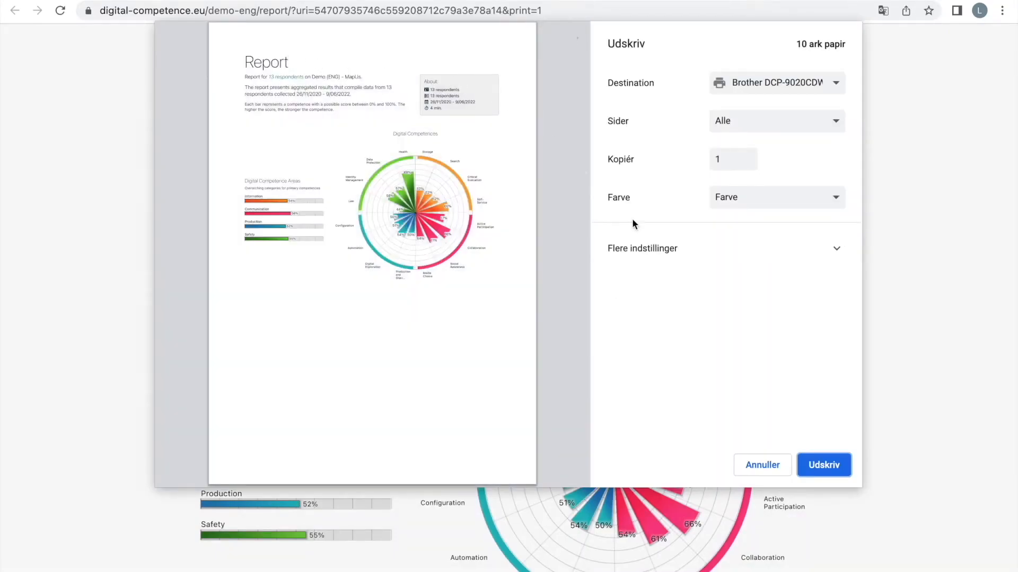
left_click(762, 465)
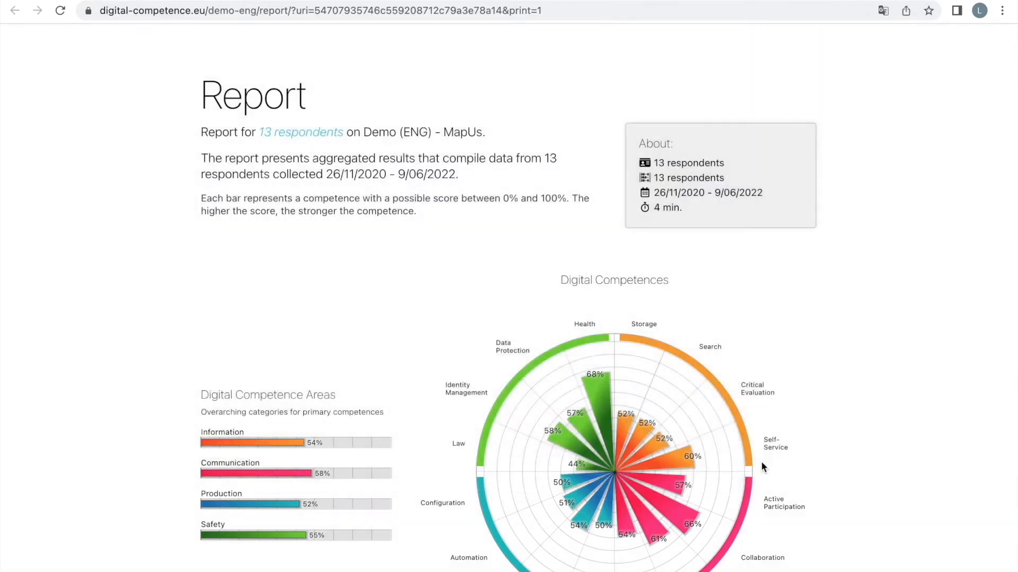
scroll(834, 363, "down", 8)
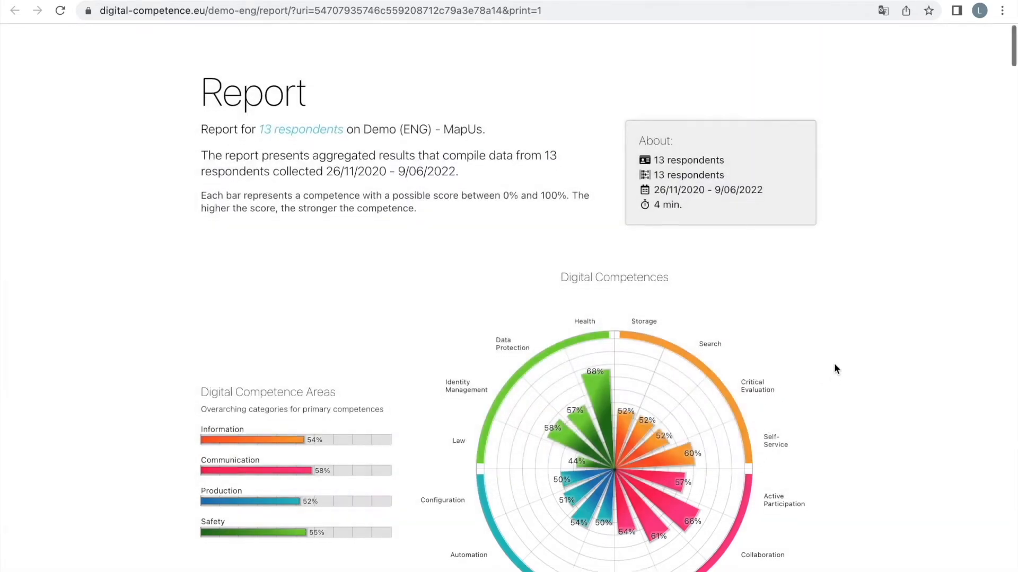
scroll(847, 319, "down", 20)
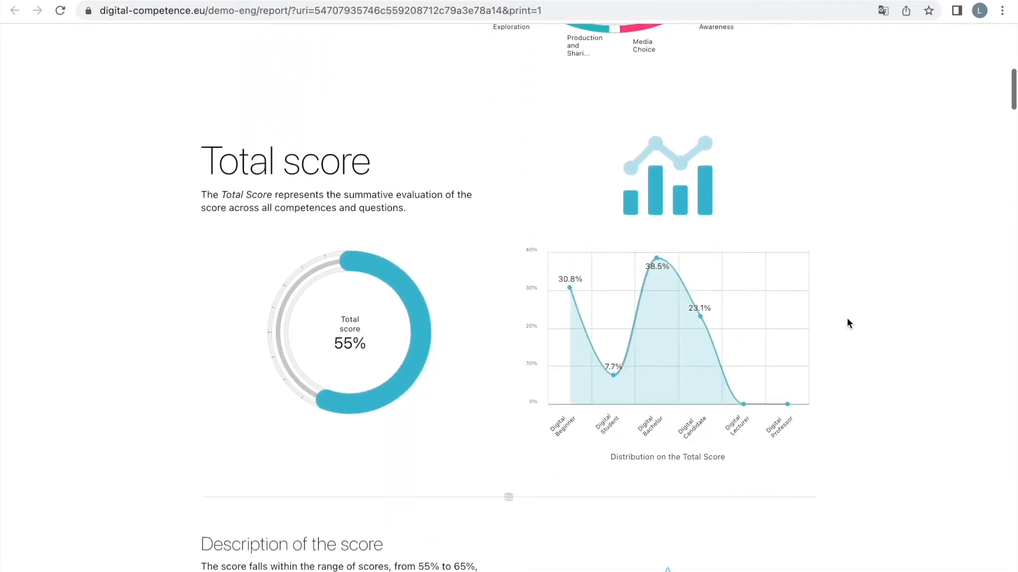
scroll(854, 290, "down", 8)
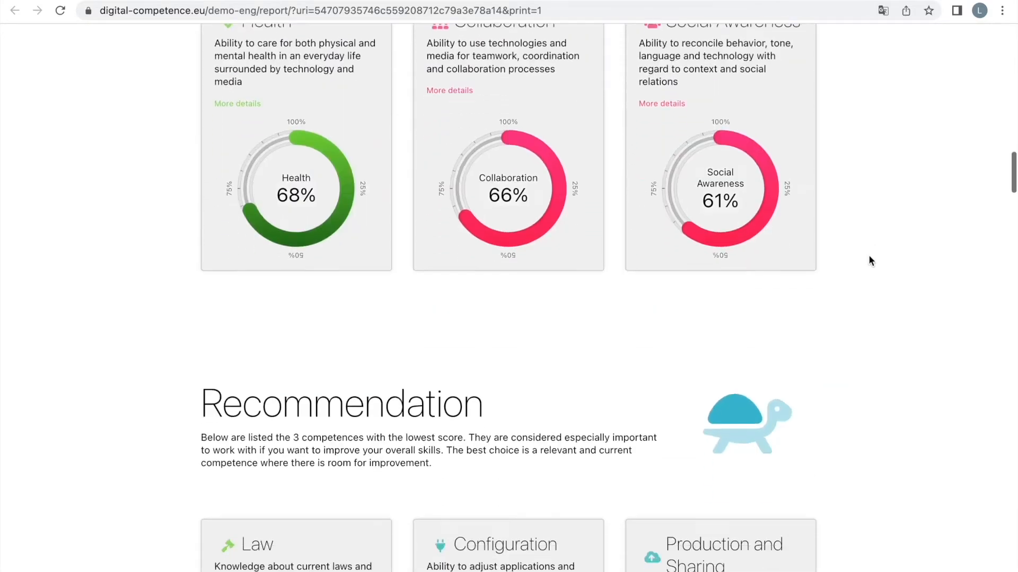
scroll(910, 191, "down", 11)
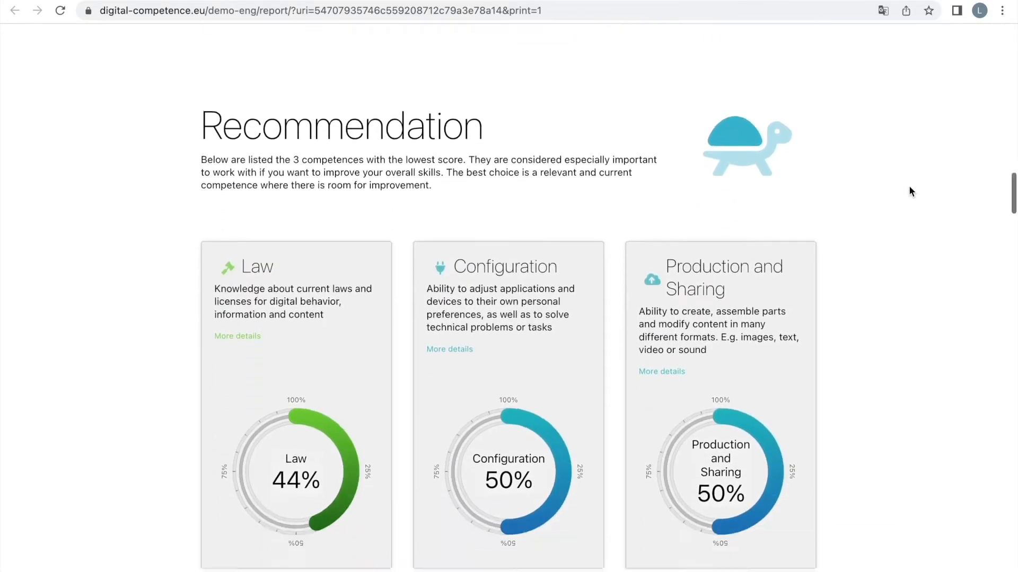
scroll(909, 191, "down", 2)
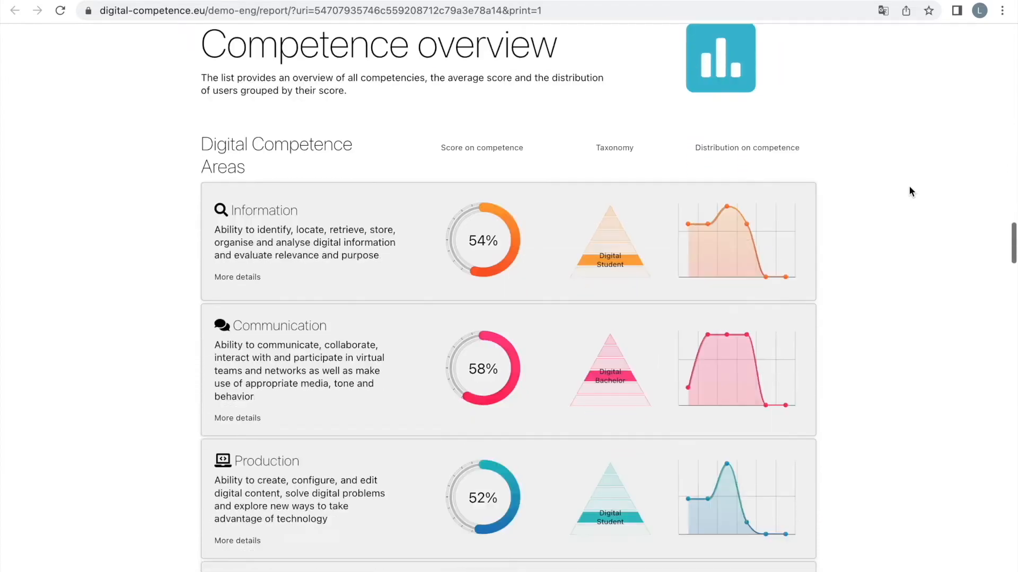
scroll(910, 190, "up", 19)
scroll(908, 191, "up", 20)
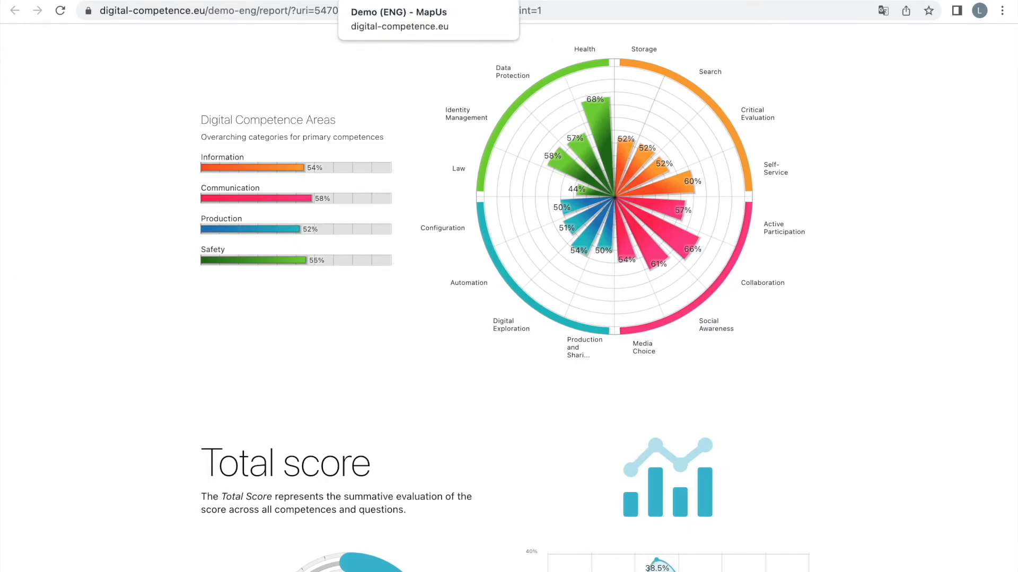
Switch to the Demo group 1 report and examine its digital competence charts.
left_click(443, 0)
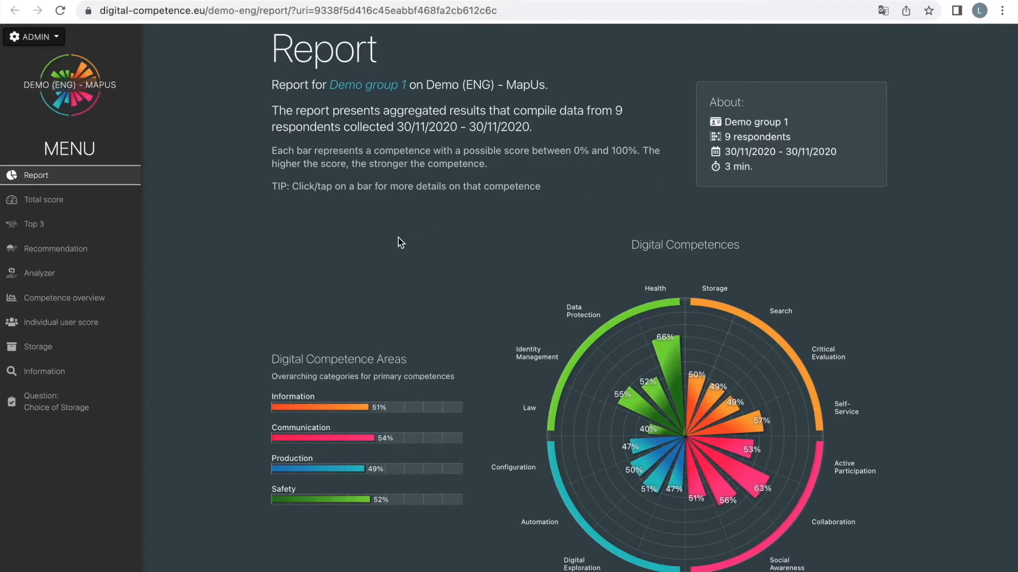
scroll(400, 243, "down", 1)
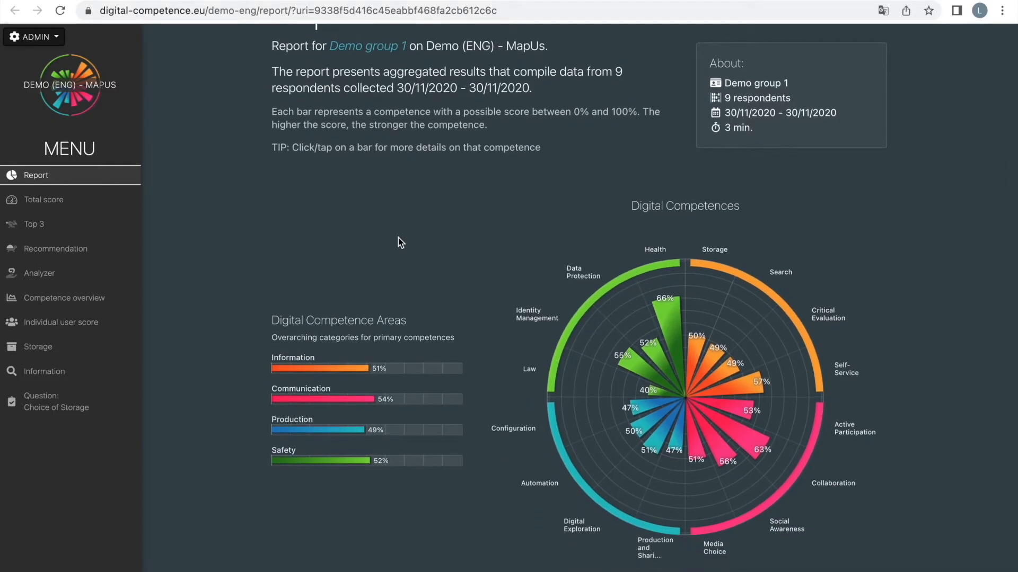
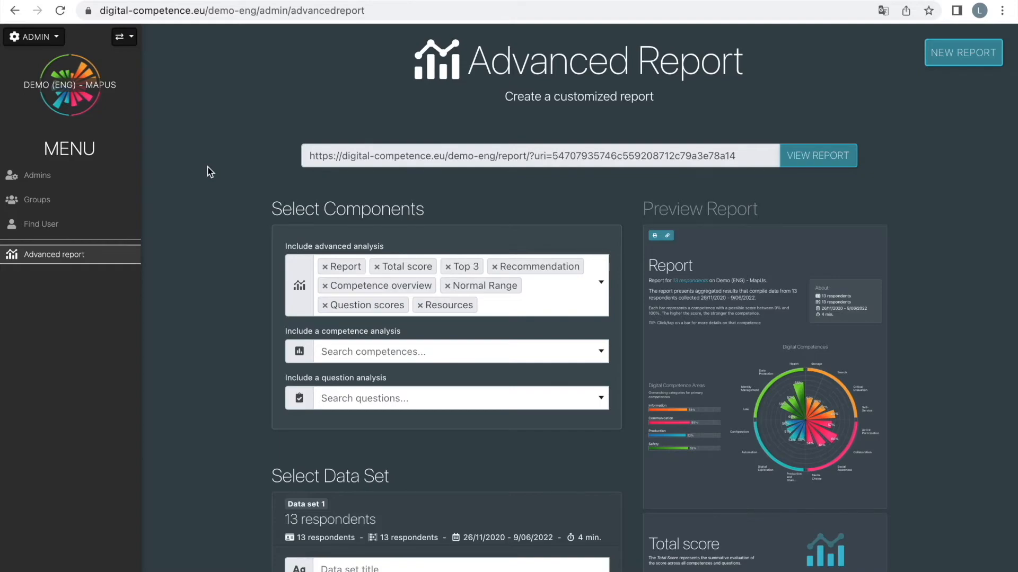
Add a second data set to the new report in the report builder.
scroll(210, 172, "down", 1)
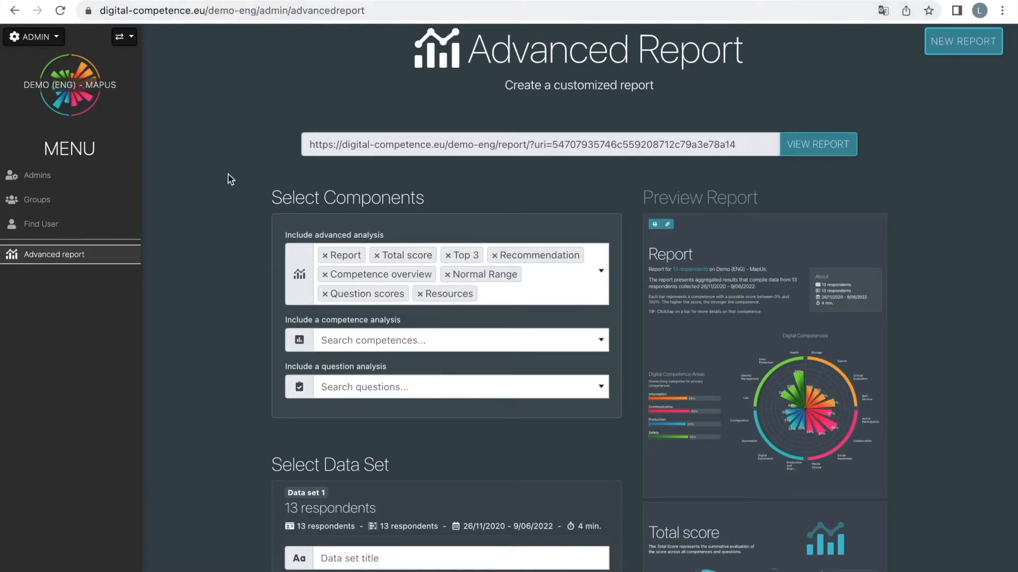
scroll(228, 171, "down", 6)
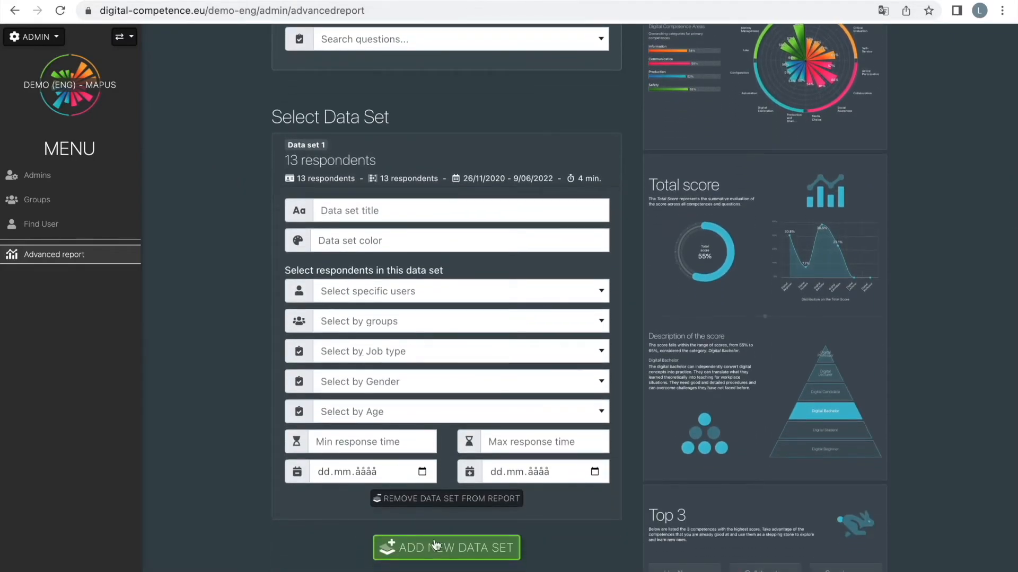
left_click(458, 559)
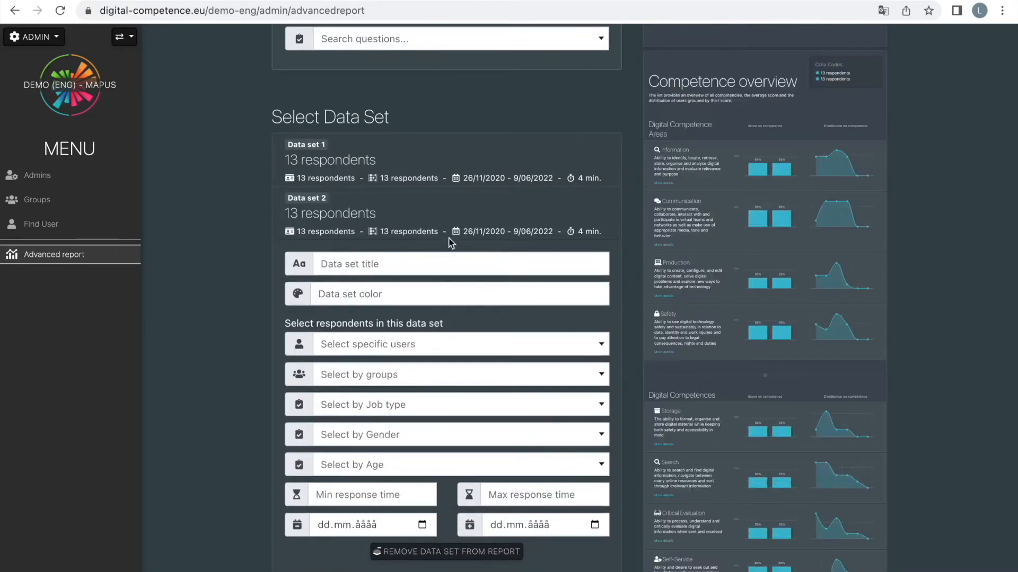
Title the first data set "Demo Group 1".
left_click(428, 162)
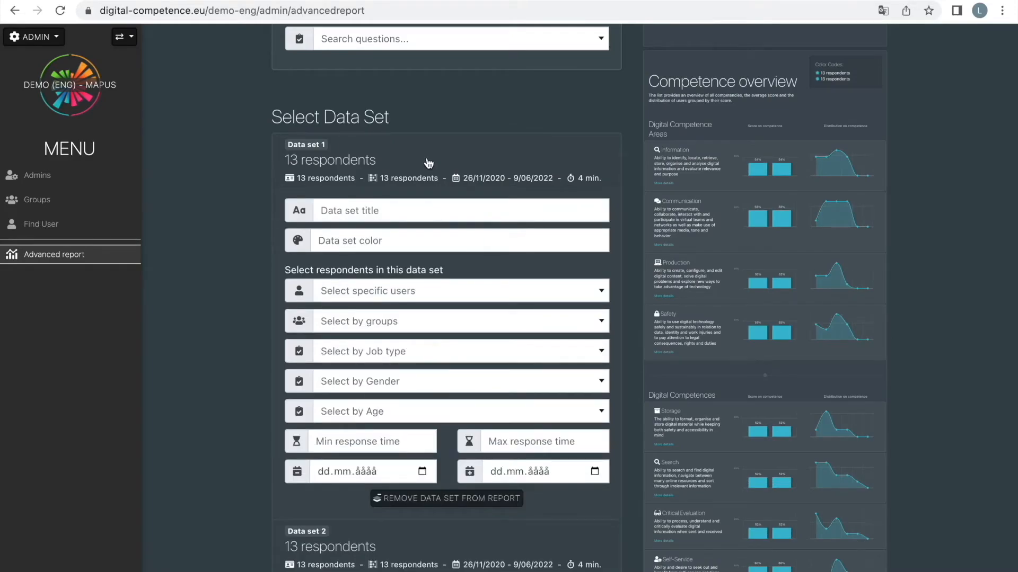
left_click(387, 214)
type("D")
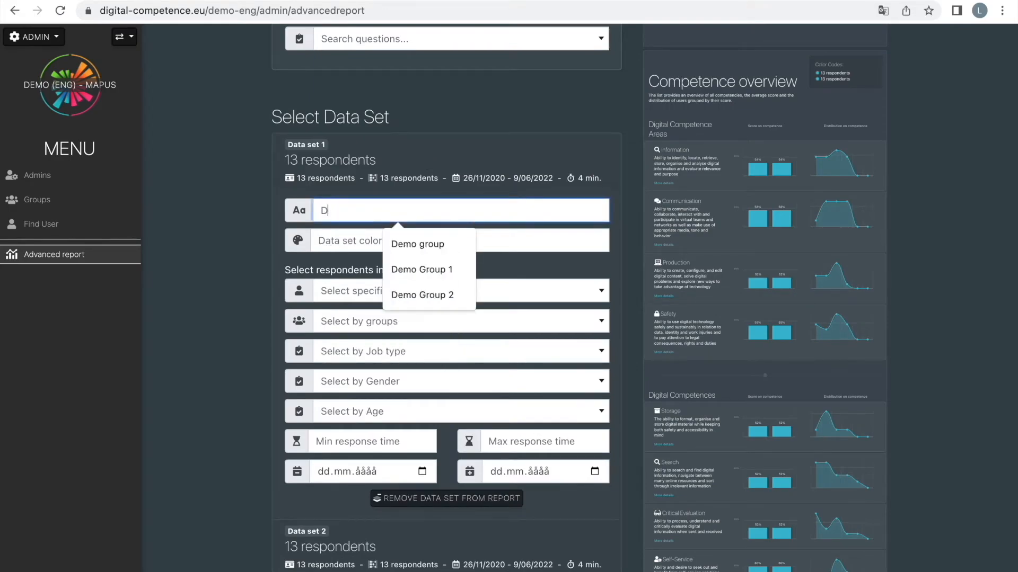
type("emo Group 1")
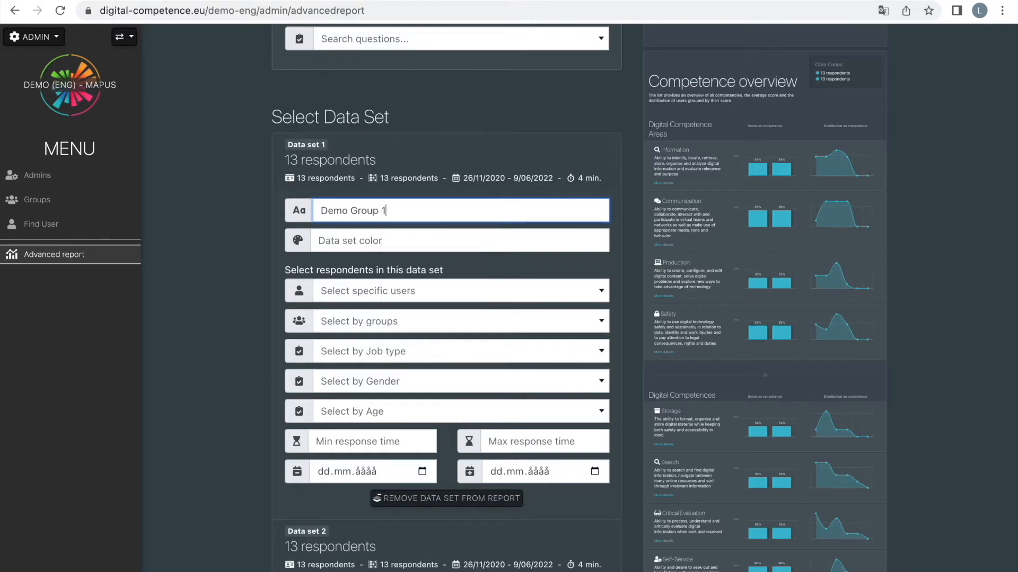
Title the second data set "Demo Group 2".
left_click(415, 546)
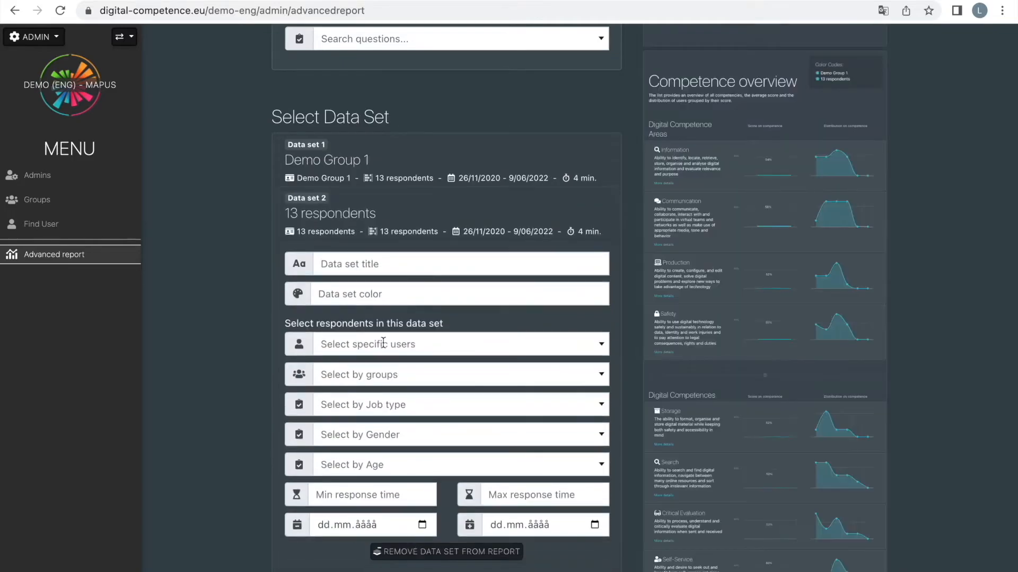
left_click(359, 269)
type("D")
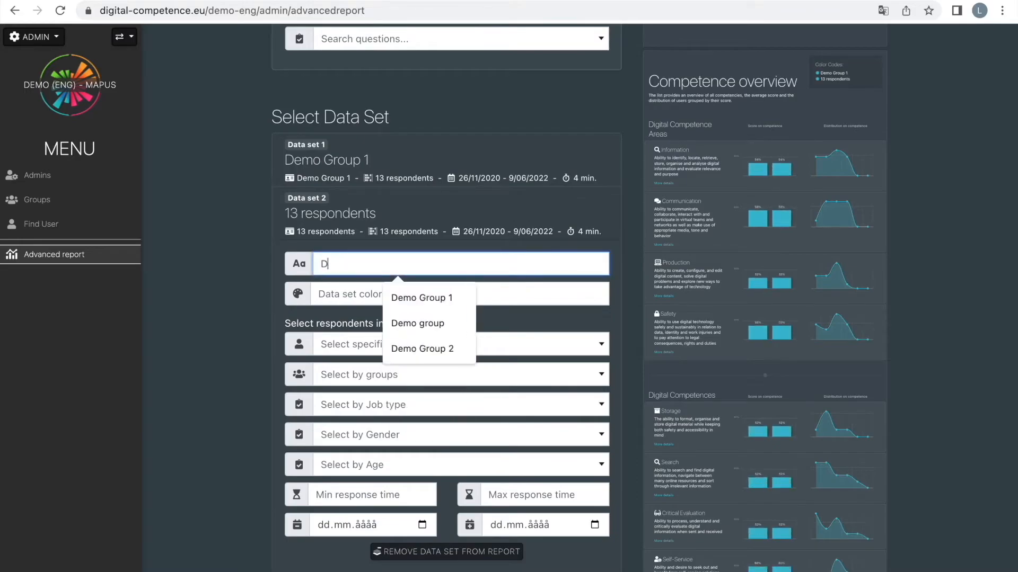
type("emo Group 2")
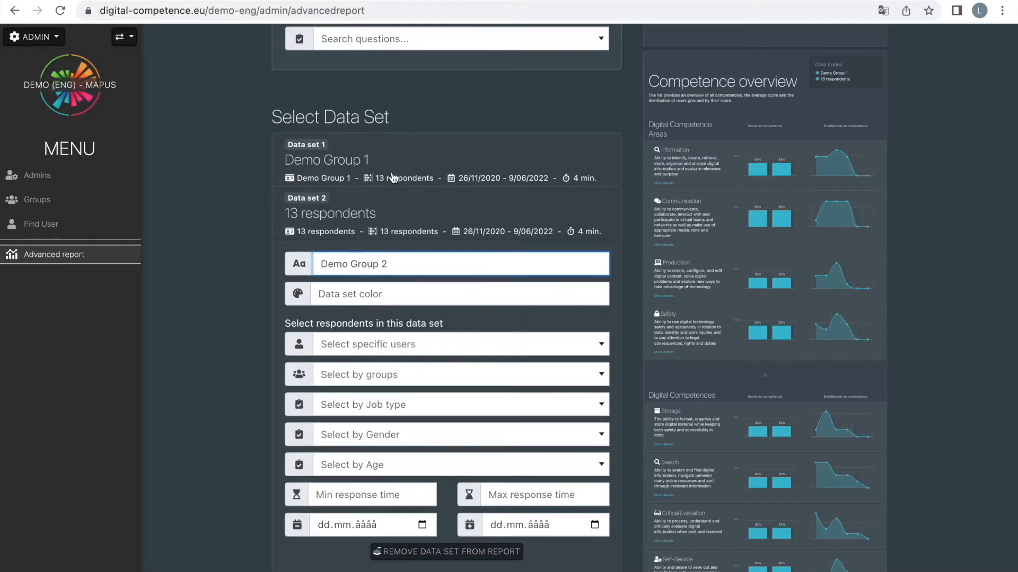
Set the color of the Demo Group 2 data set to 5.
left_click(378, 295)
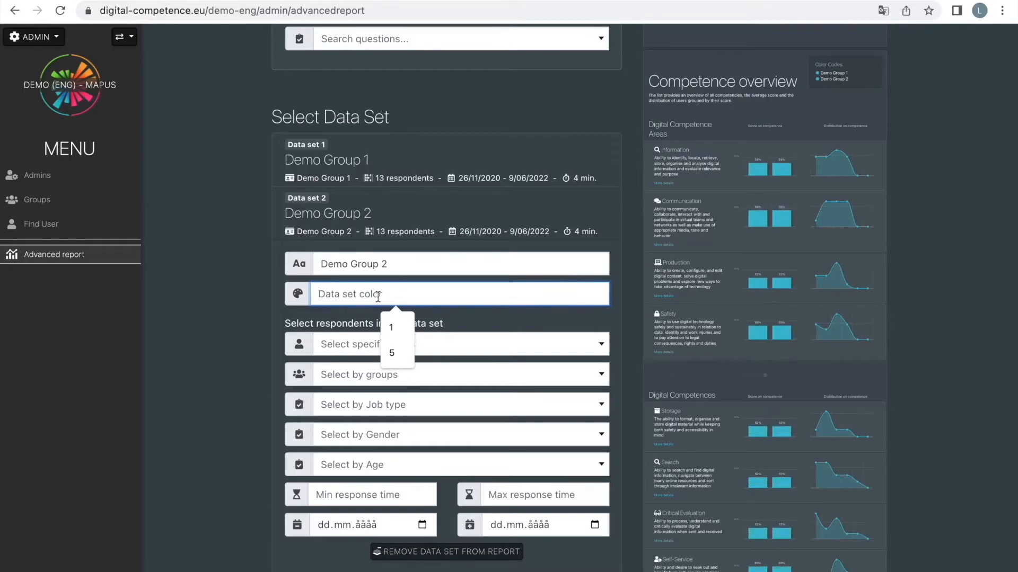
type("6")
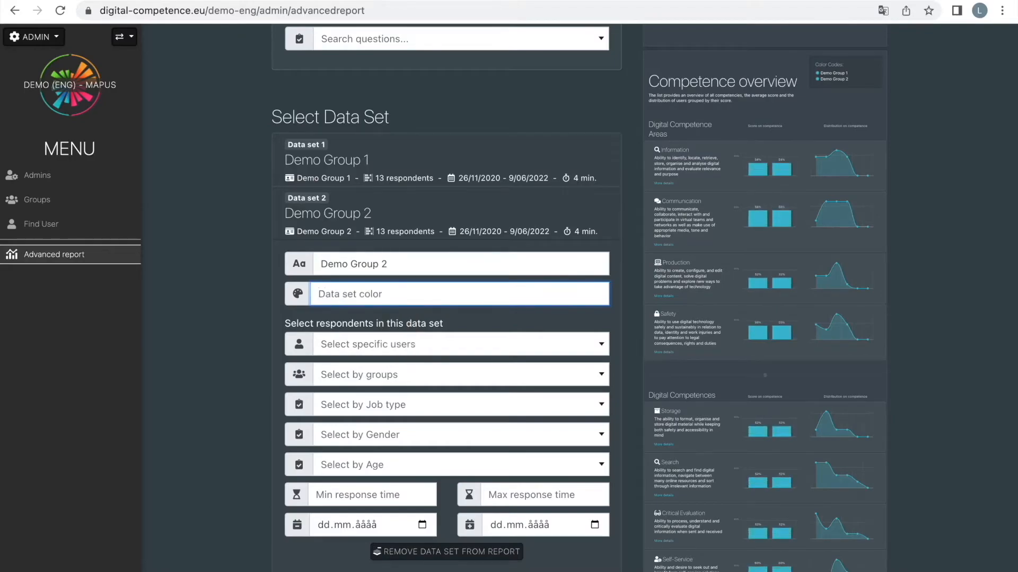
key("BackSpace")
type("5")
Limit the Demo Group 1 data set to respondents from the Default group and Management (Spring) TEST groups.
left_click(502, 164)
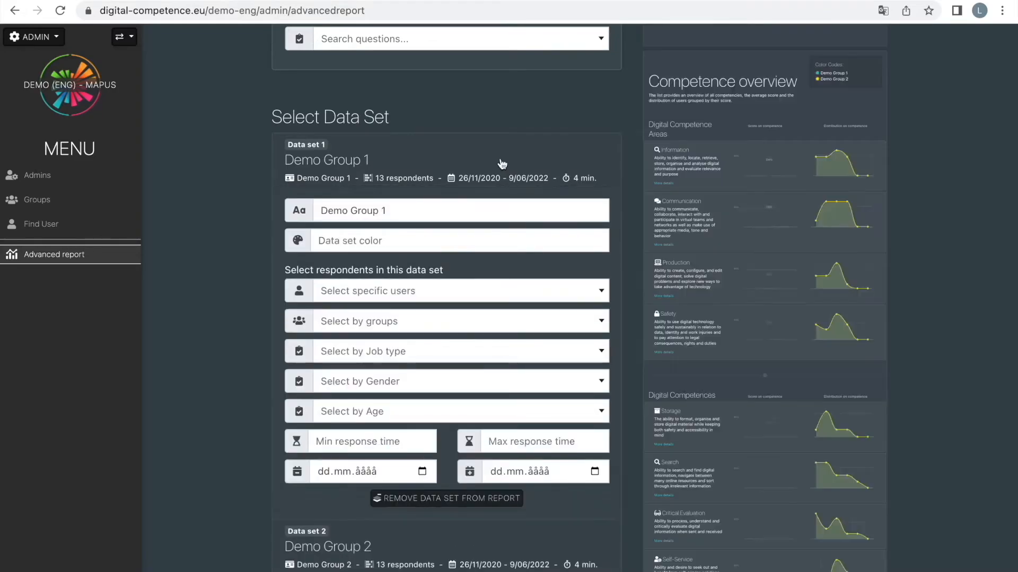
left_click(599, 324)
left_click(557, 309)
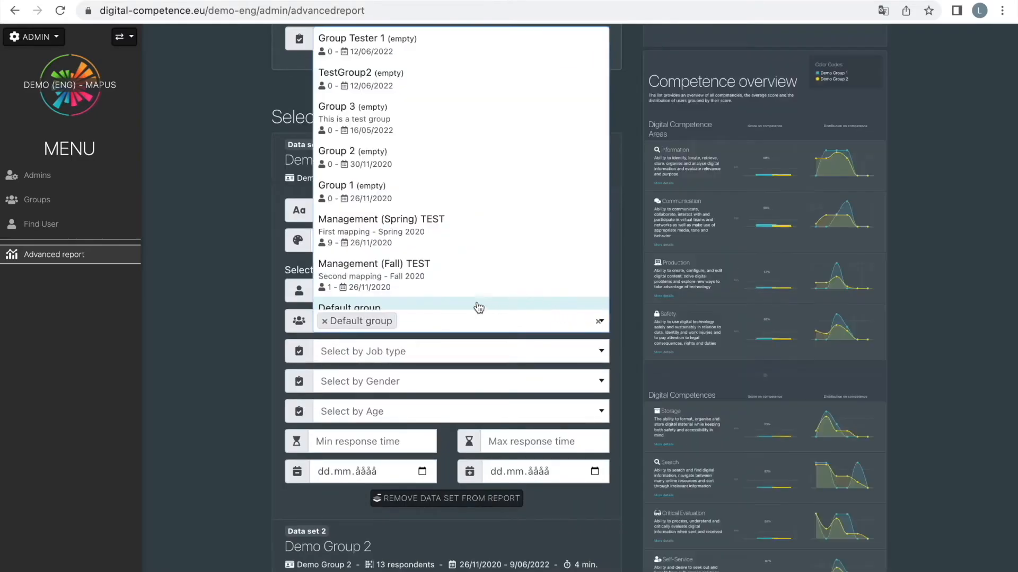
left_click(442, 228)
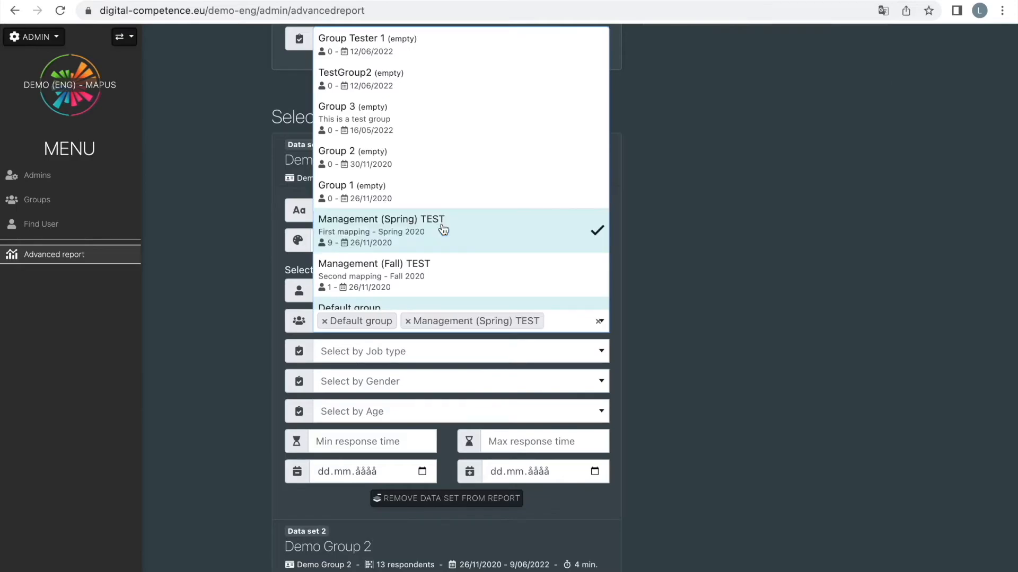
left_click(215, 416)
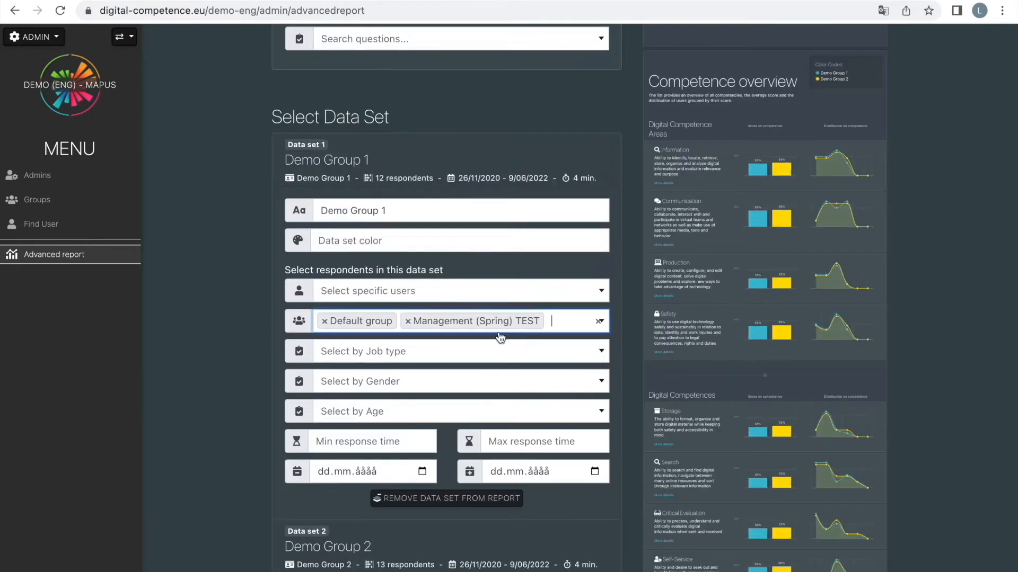
Limit the Demo Group 2 data set to respondents from the Management (Fall) TEST group.
left_click(392, 549)
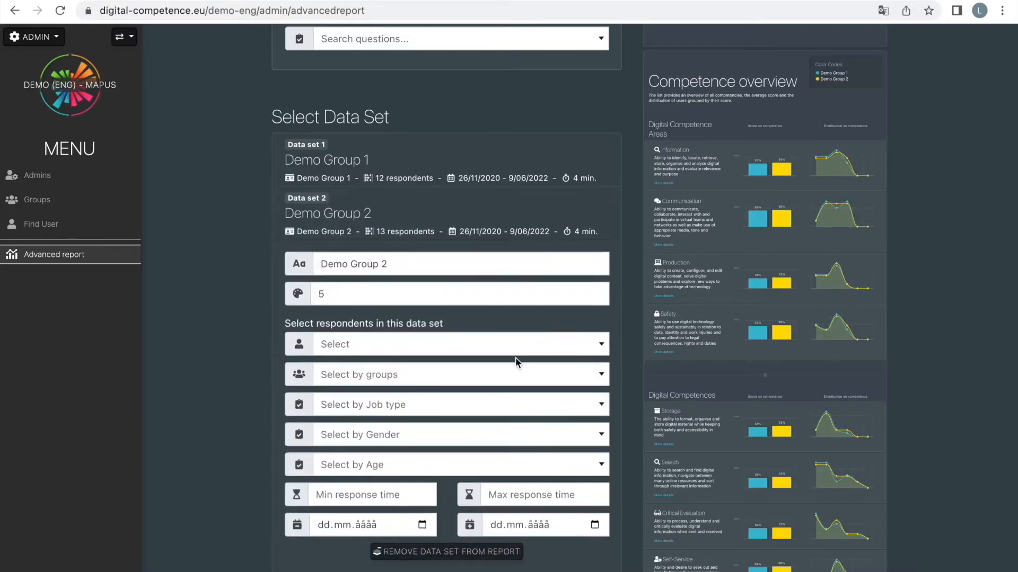
left_click(596, 381)
scroll(433, 316, "down", 1)
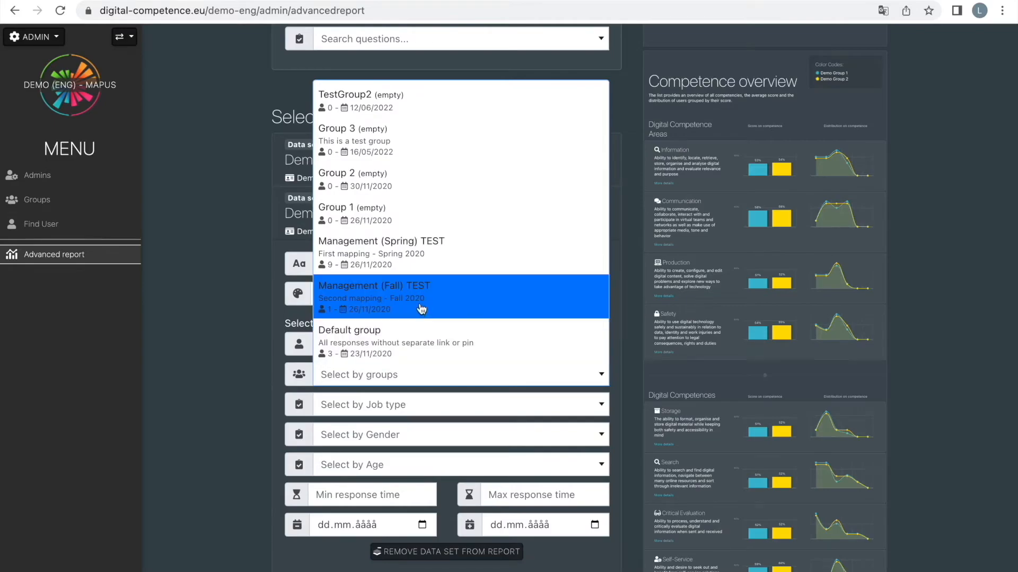
left_click(421, 307)
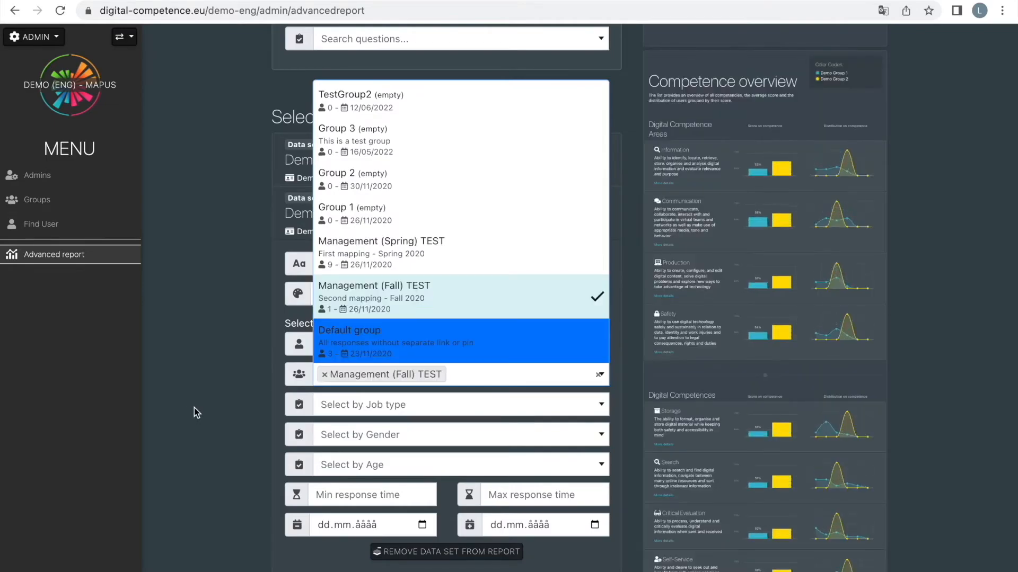
left_click(194, 408)
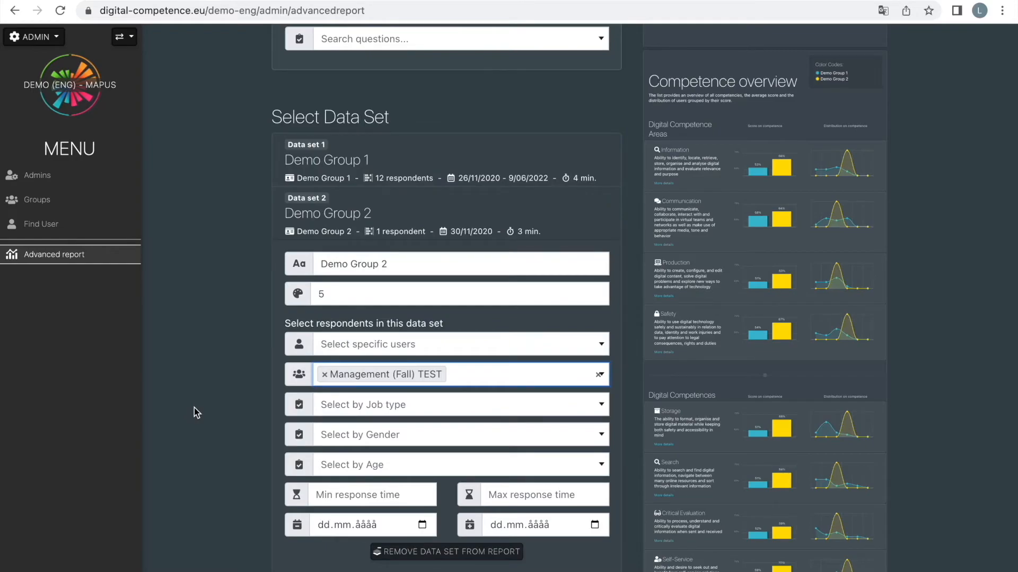
Check which comparison analysis components are included in the report.
scroll(193, 408, "up", 3)
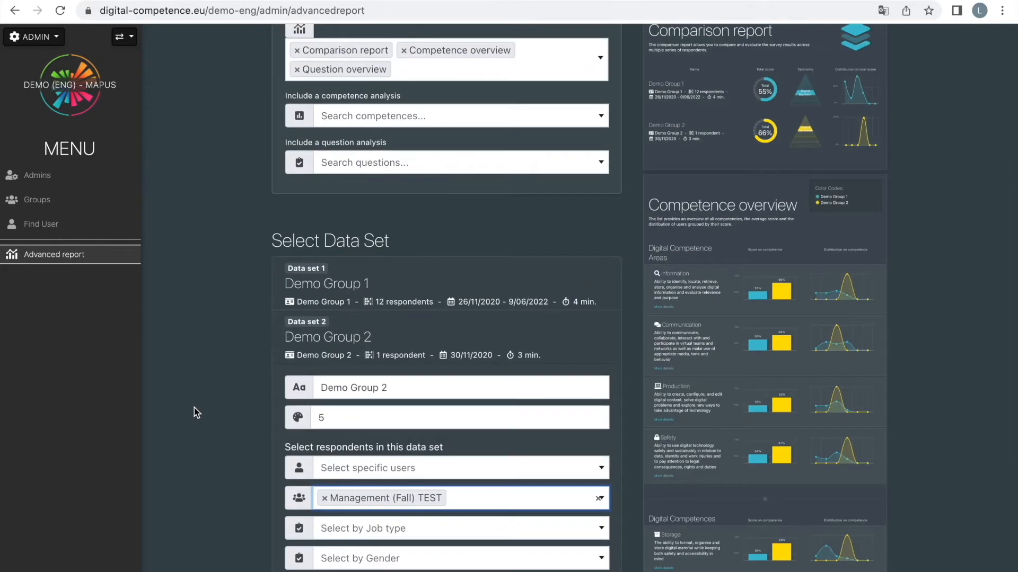
scroll(194, 408, "up", 2)
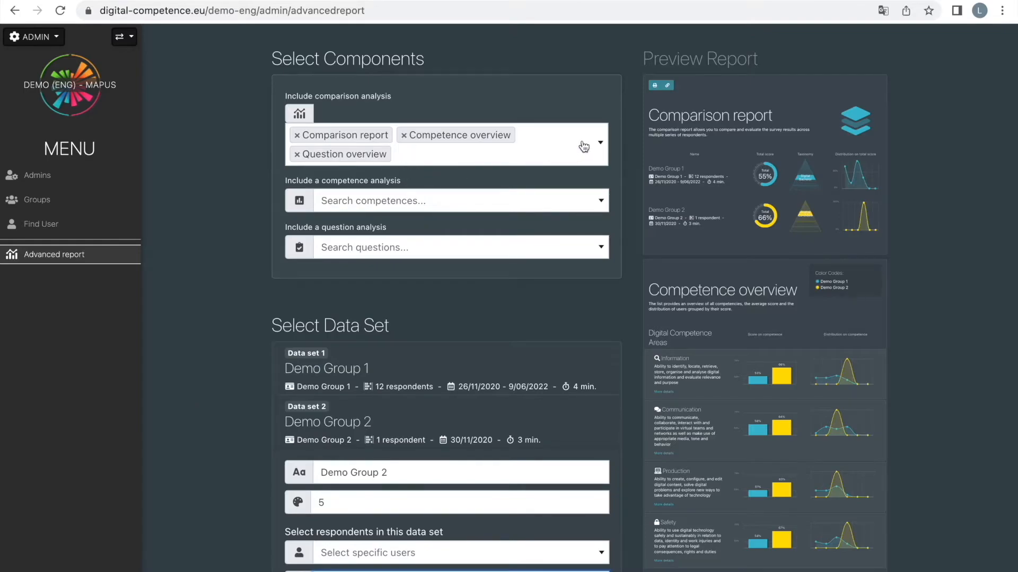
left_click(599, 153)
left_click(599, 153)
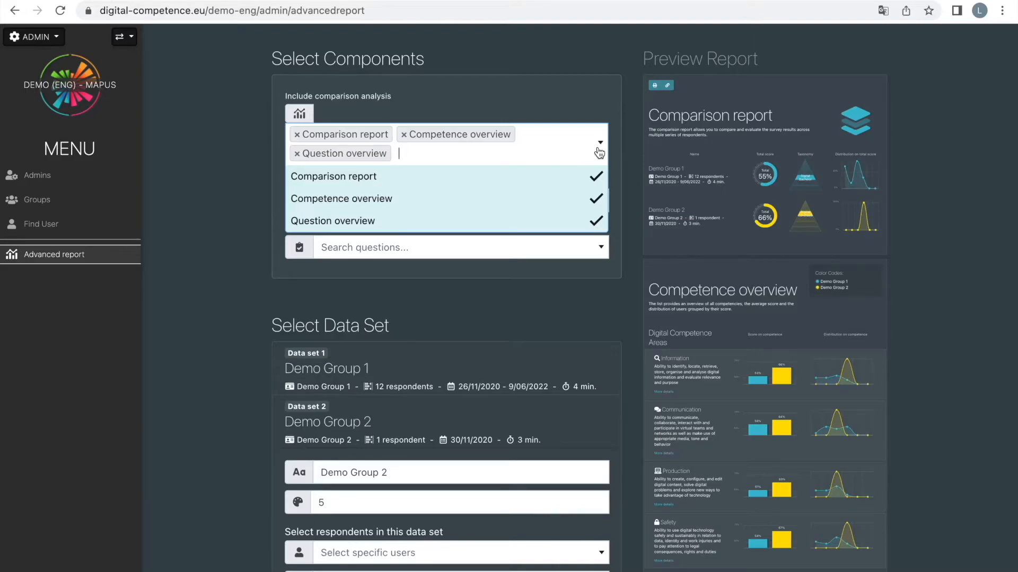
left_click(220, 147)
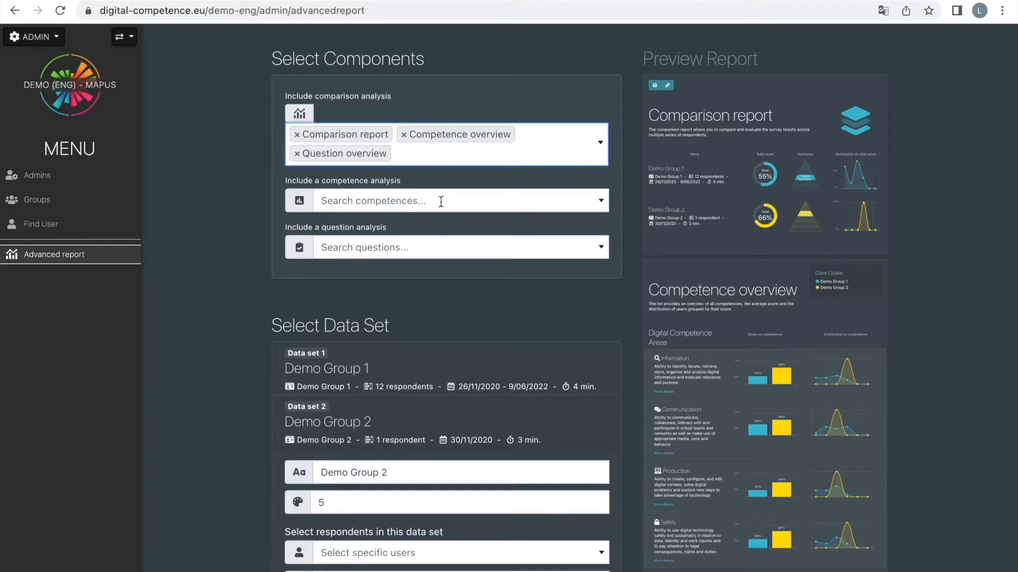
Include a competence analysis of Information and a question analysis of Choice of Storage in the report.
left_click(580, 205)
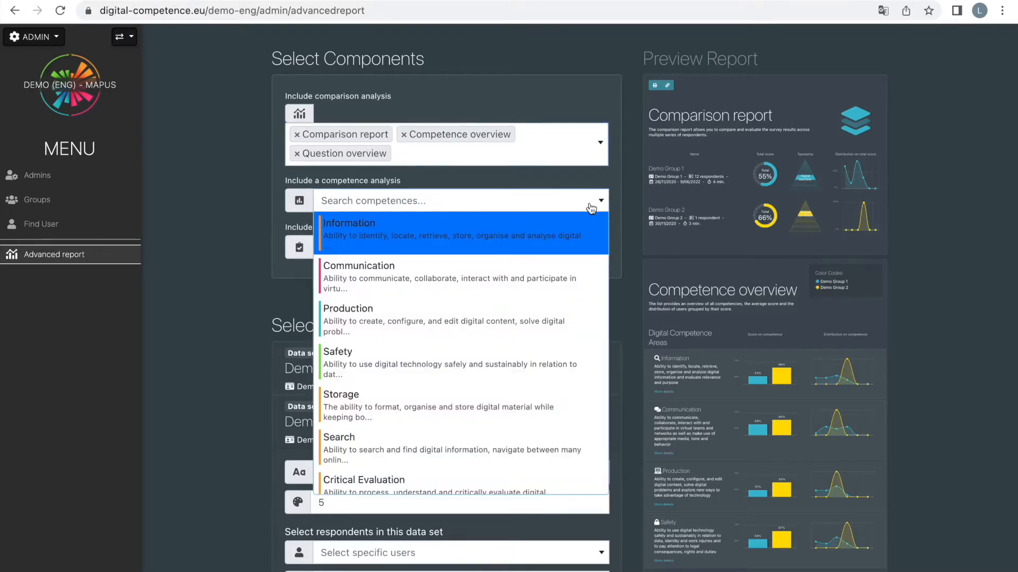
left_click(480, 236)
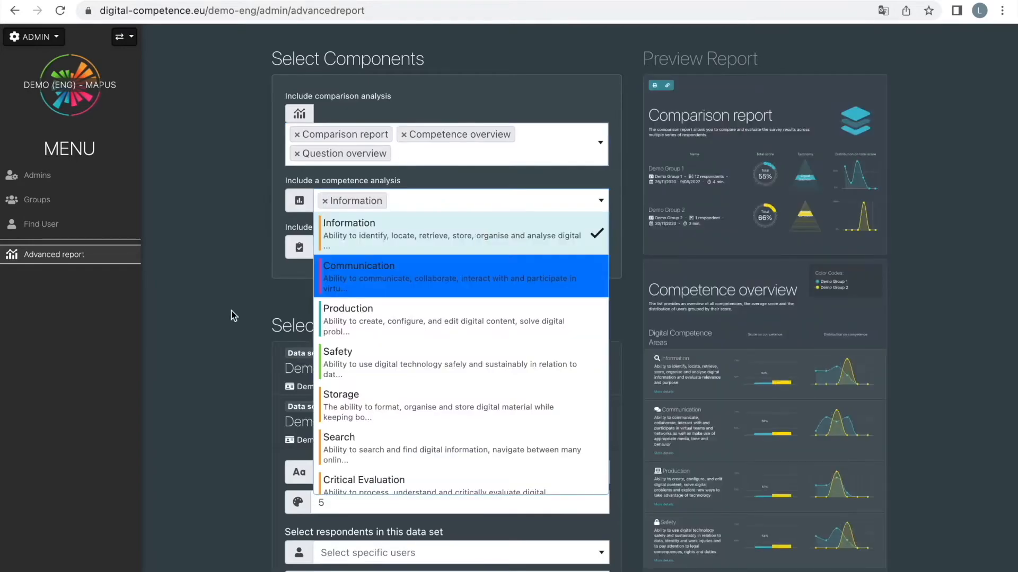
left_click(231, 310)
left_click(604, 256)
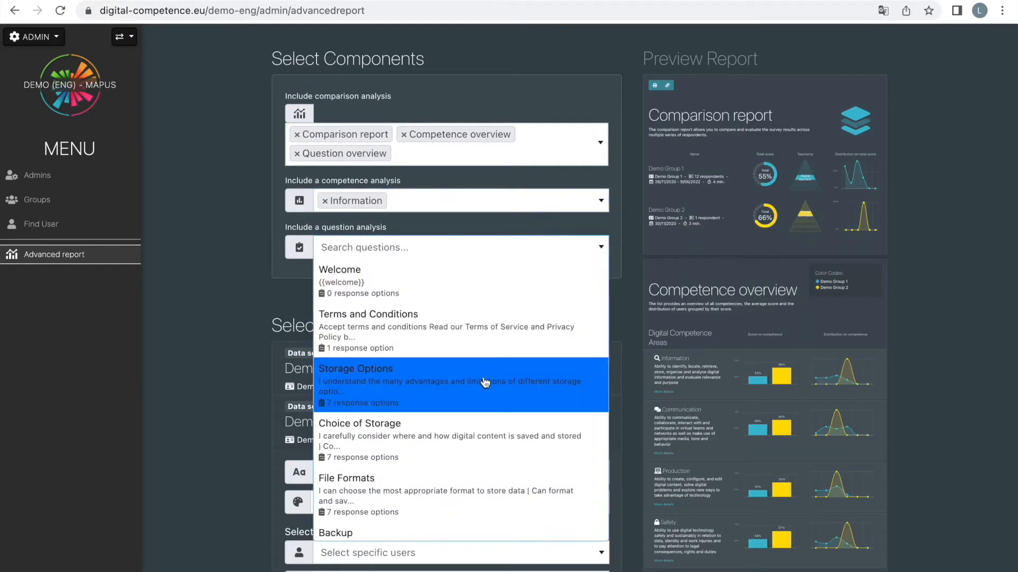
left_click(461, 432)
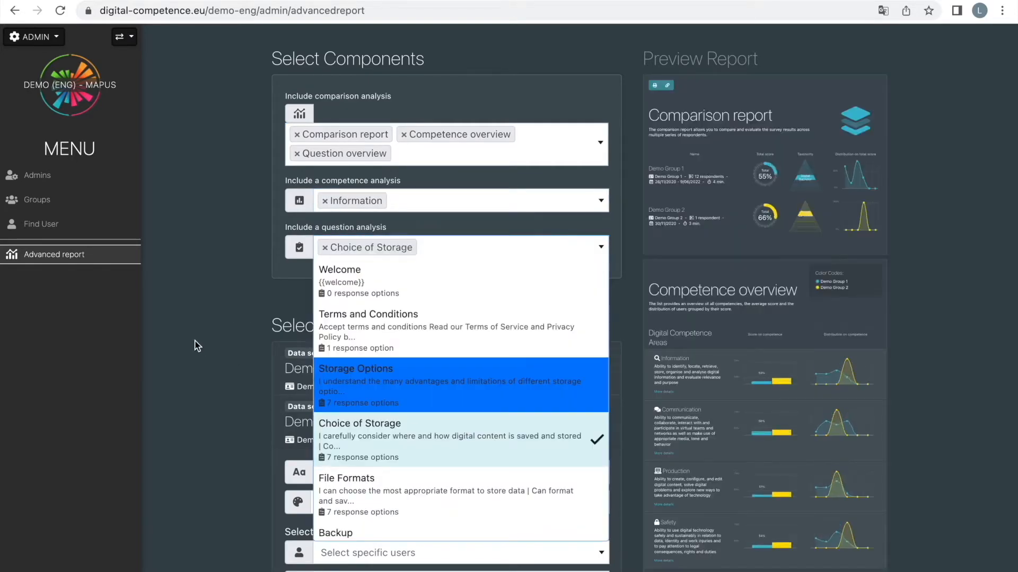
left_click(197, 346)
Look over the data set settings and open the finished report comparing the two demo groups.
scroll(198, 346, "down", 3)
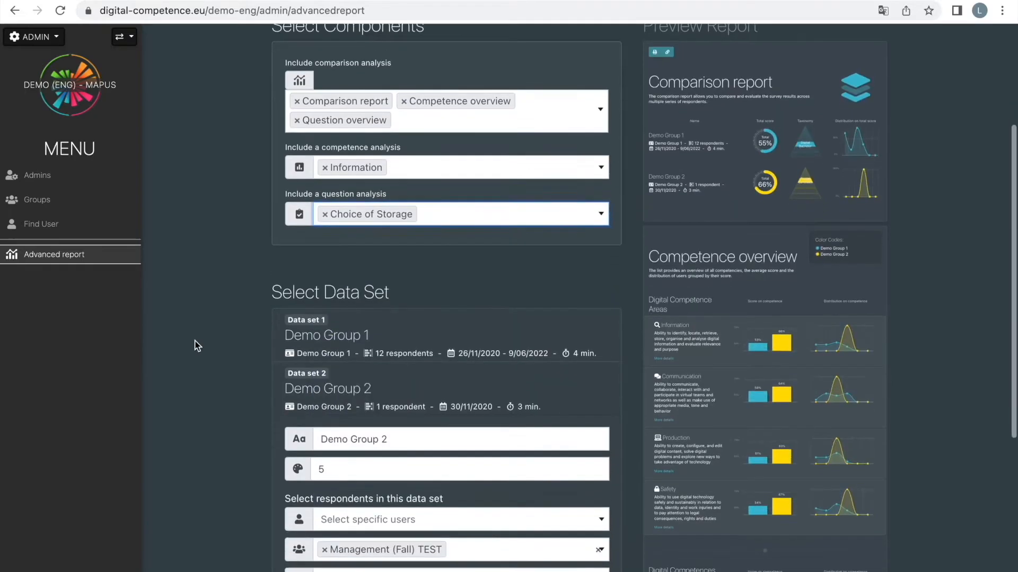
scroll(197, 342, "down", 1)
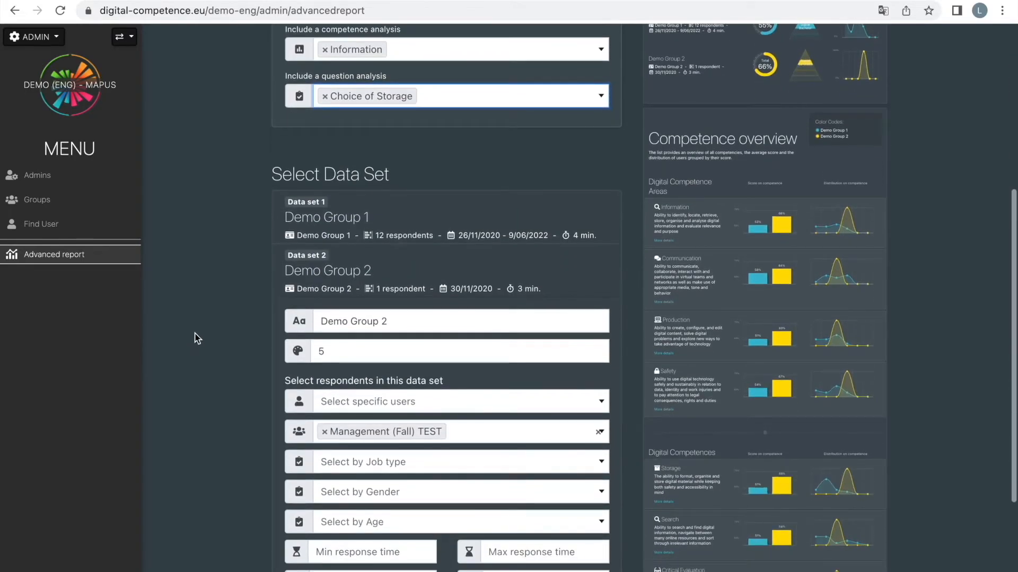
scroll(197, 338, "down", 2)
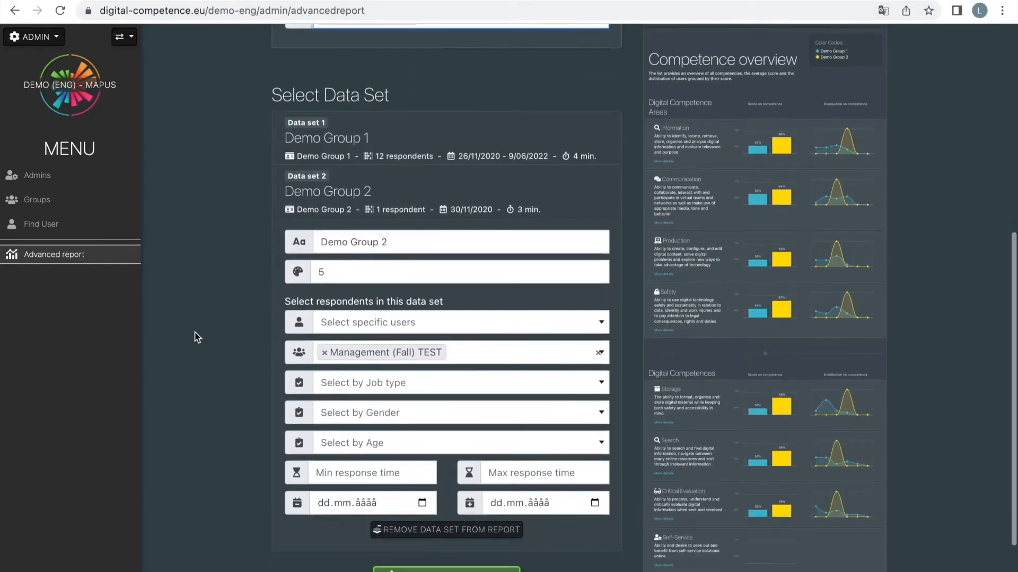
scroll(195, 337, "up", 7)
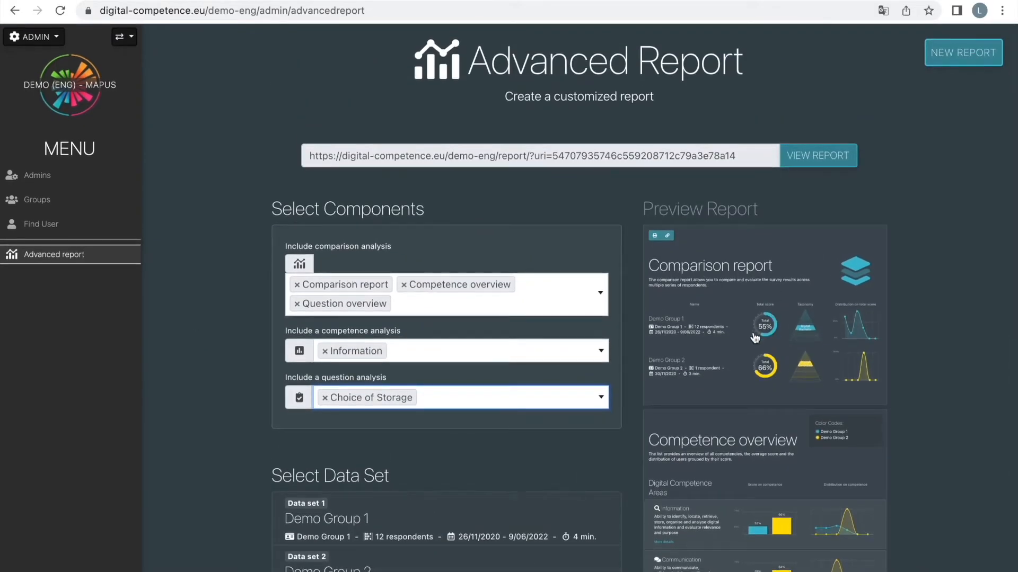
left_click(818, 156)
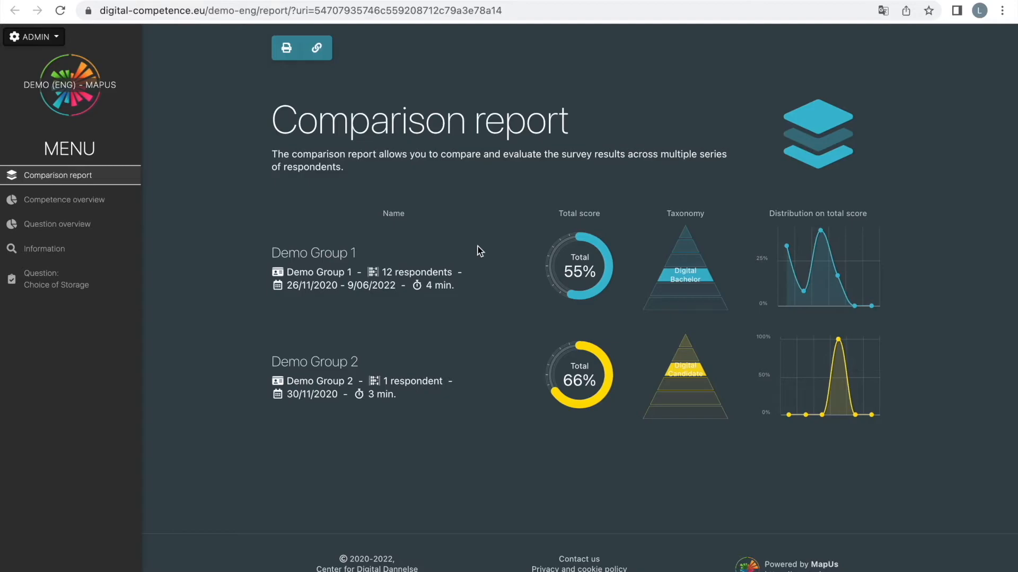
Examine the score and distribution charts in the report's competence overview.
left_click(64, 201)
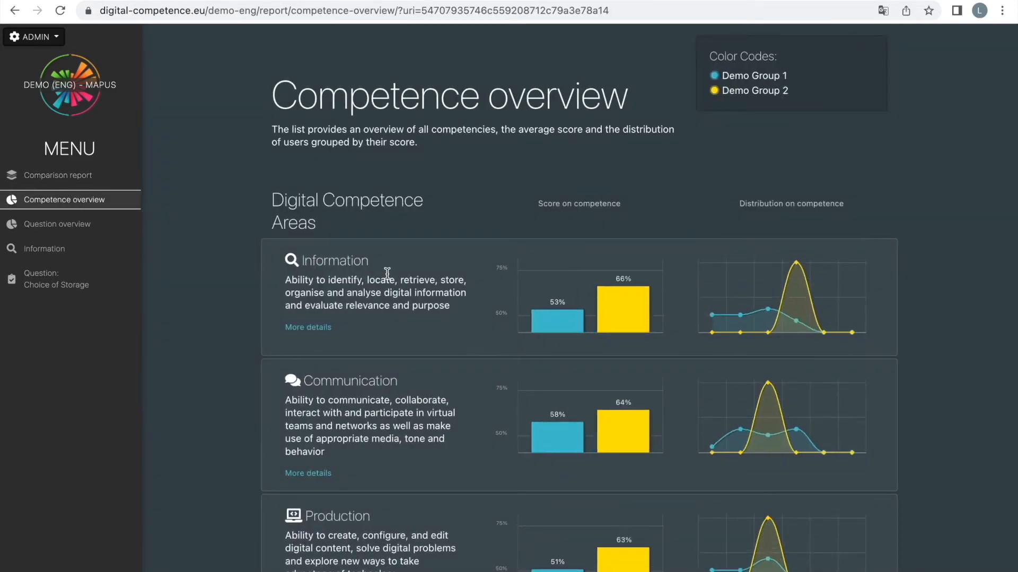
scroll(387, 272, "down", 2)
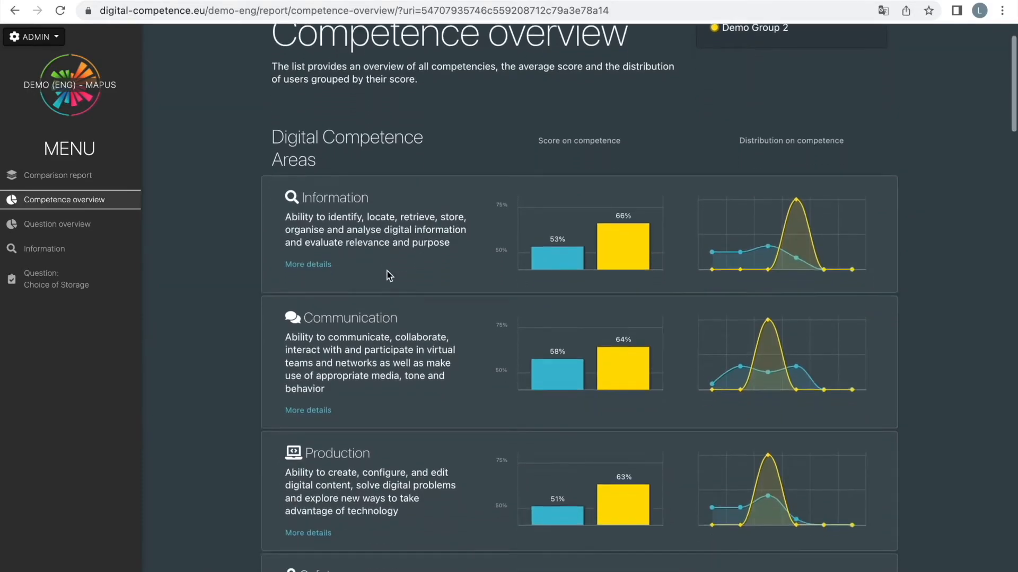
mouse_move(785, 197)
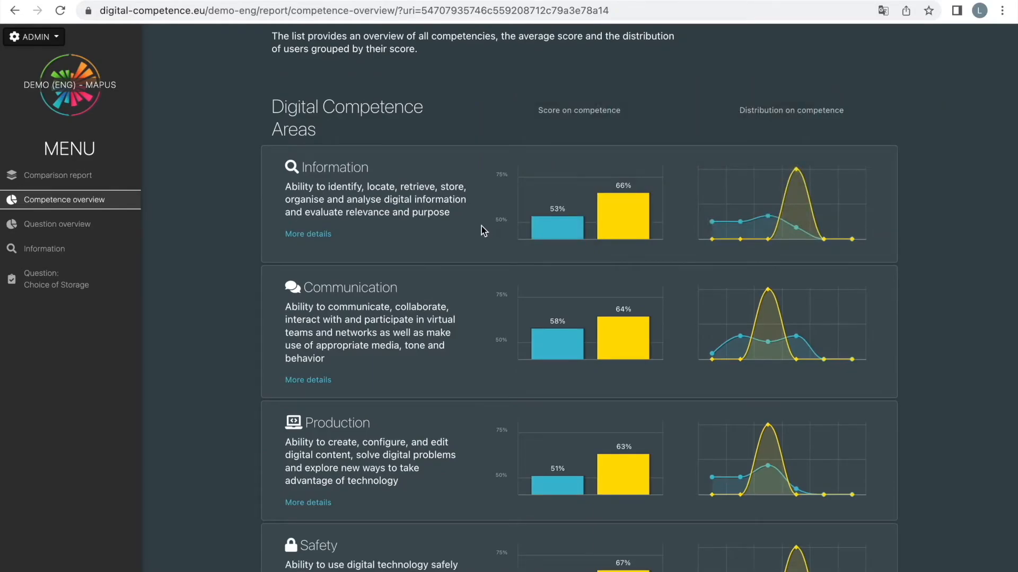
View the details of the Information competence area, including its score description, and close them.
left_click(312, 235)
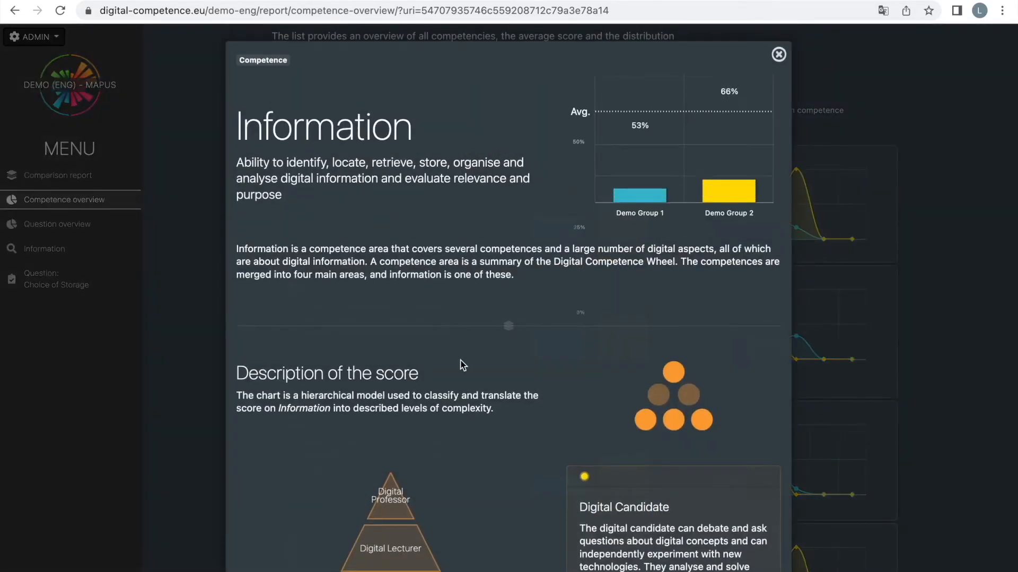
scroll(463, 364, "down", 10)
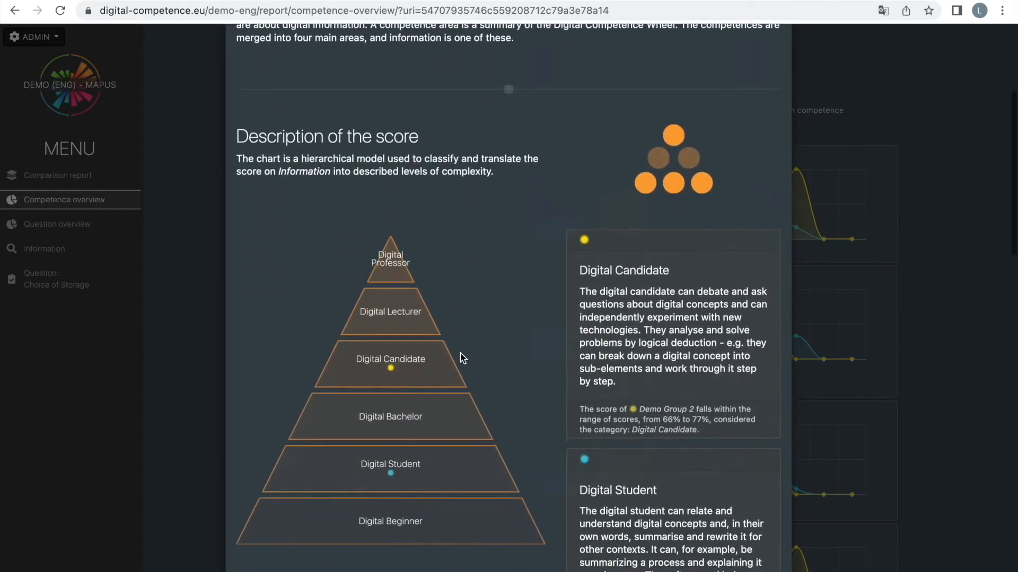
scroll(462, 358, "up", 2)
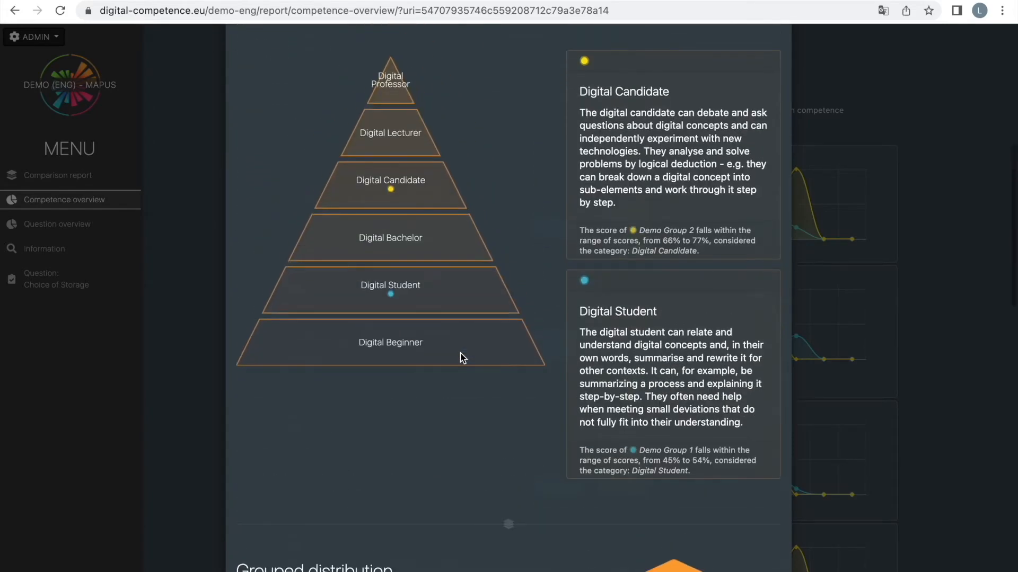
scroll(462, 357, "down", 4)
scroll(461, 356, "up", 11)
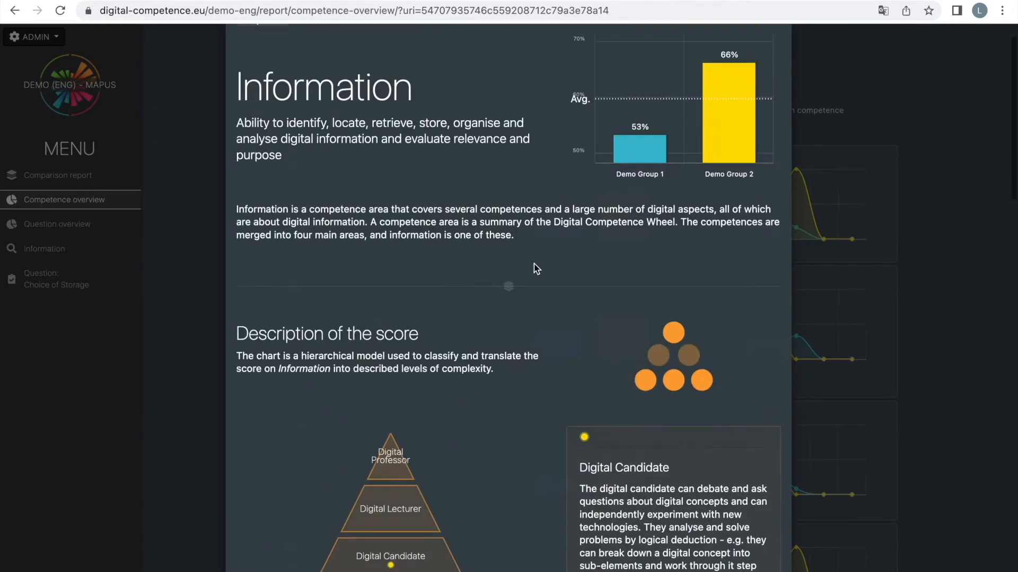
scroll(766, 33, "up", 1)
left_click(777, 58)
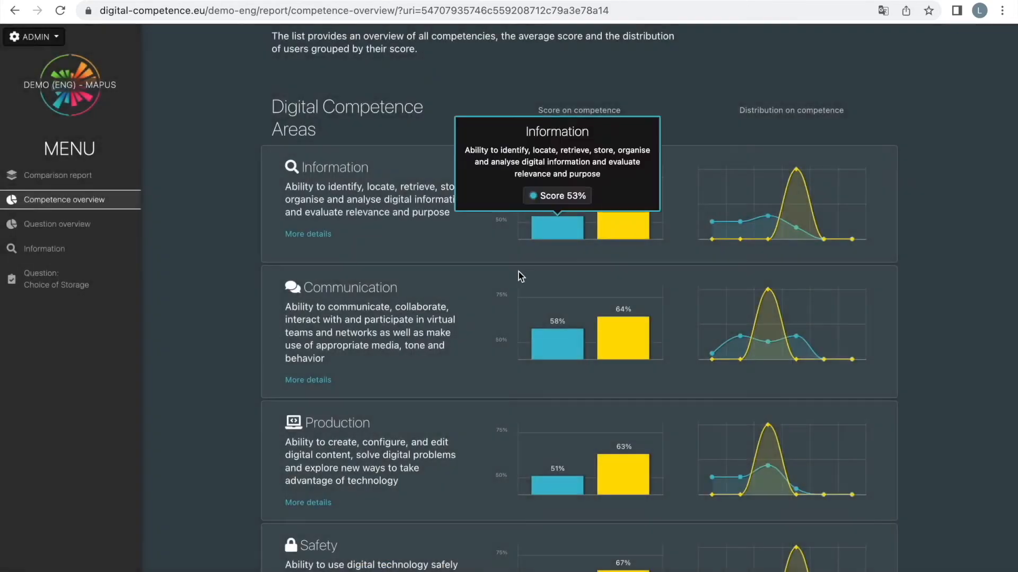
View the report's question overview, its Information competence page and its Choice of Storage question page.
scroll(516, 274, "down", 1)
left_click(74, 225)
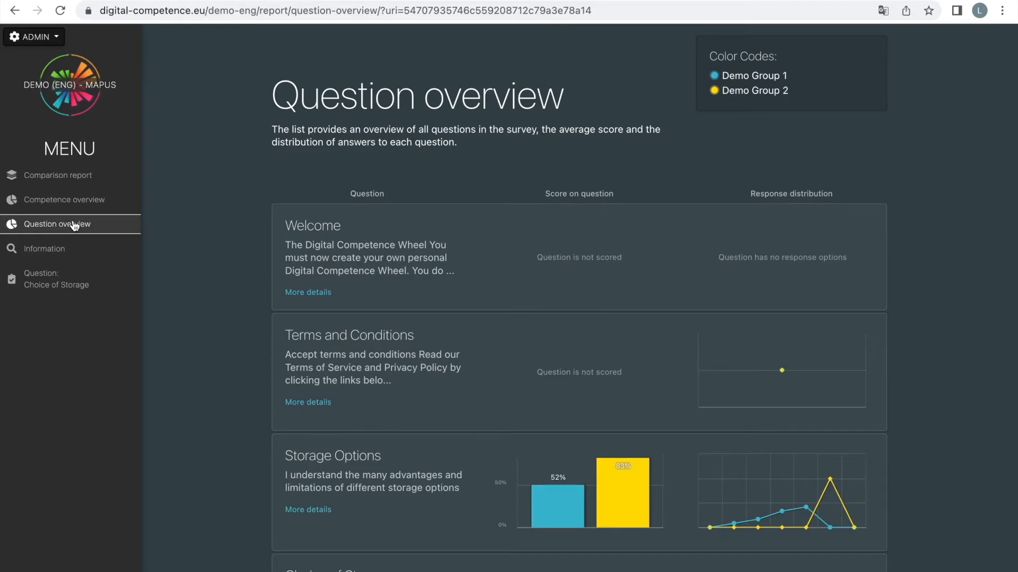
left_click(51, 251)
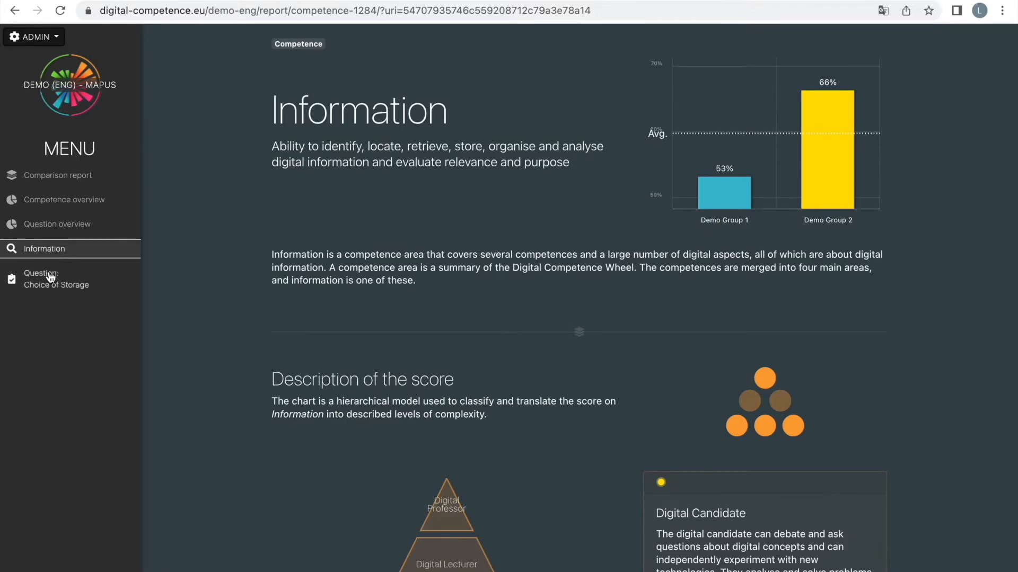
left_click(51, 278)
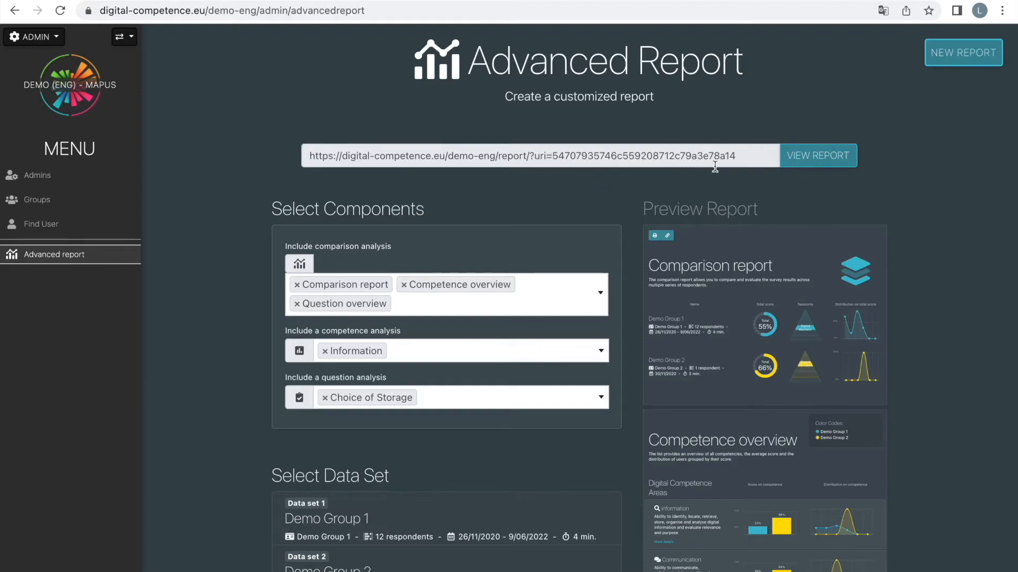
Review the comparison report's selected components and data sets in the advanced report builder.
scroll(932, 262, "down", 3)
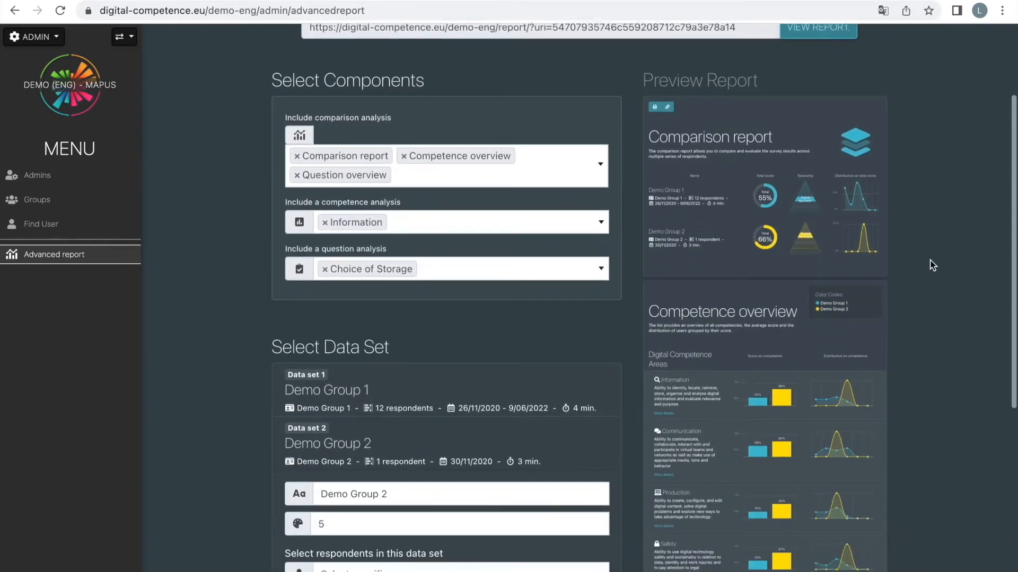
scroll(931, 265, "down", 1)
scroll(932, 265, "down", 1)
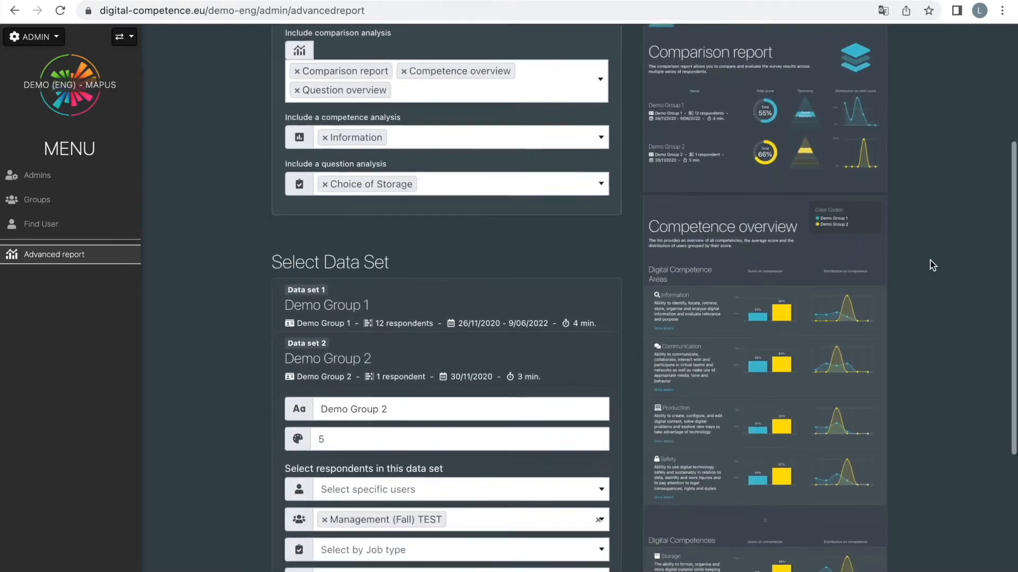